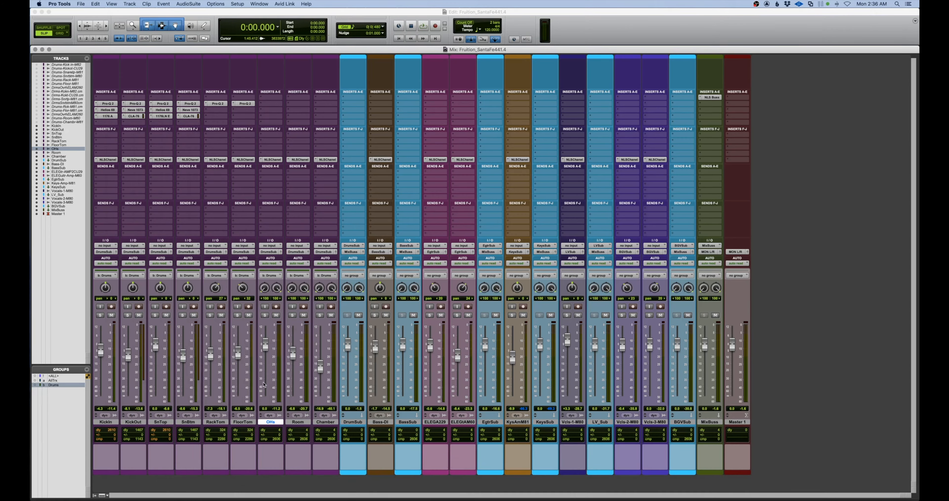
Step: Deactivate the Drums mix group so the drum tracks can be soloed individually
{"action": "left_click", "coordinate": [264, 315]}
{"action": "left_click", "coordinate": [263, 315]}
{"action": "left_click", "coordinate": [63, 384]}
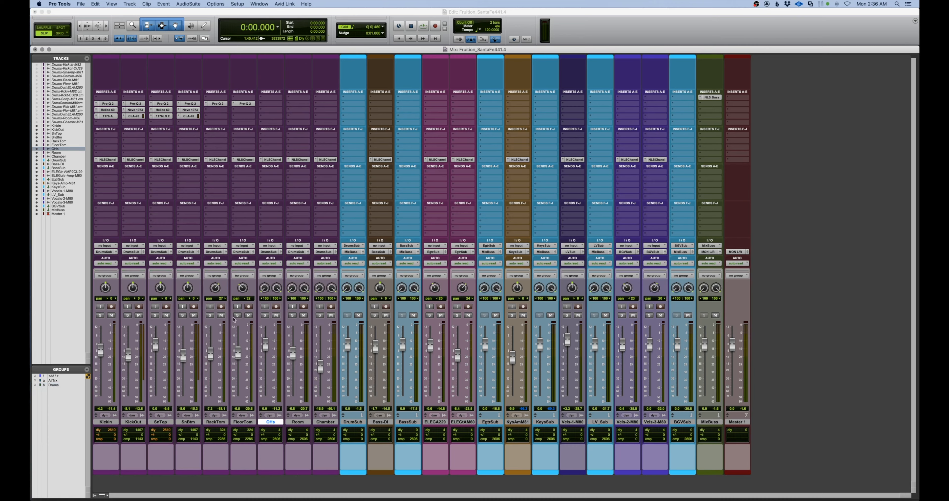
Step: Solo the FloorTom, RackTom, SnBtm, SnTop, KickOut and KickIn tracks and play the session from the start
{"action": "left_click", "coordinate": [237, 315]}
{"action": "left_click", "coordinate": [210, 316]}
{"action": "left_click", "coordinate": [181, 315]}
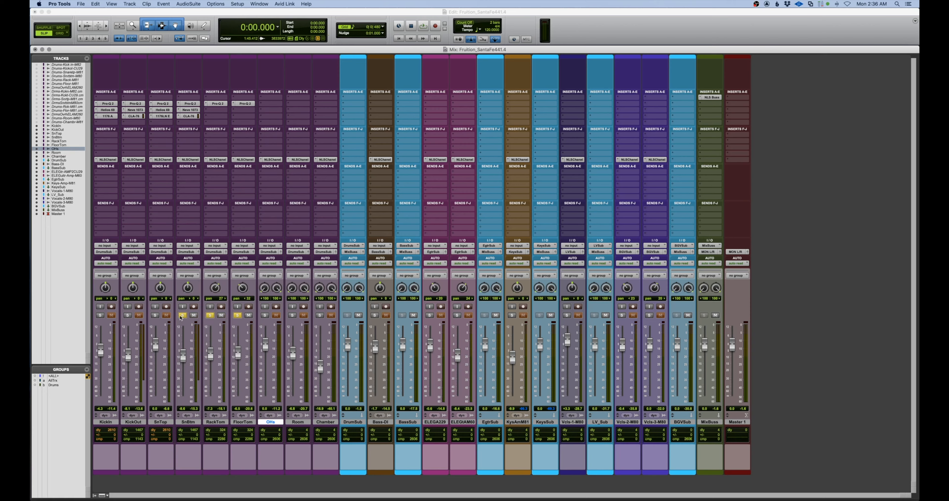
{"action": "left_click", "coordinate": [155, 314]}
{"action": "left_click", "coordinate": [128, 315]}
{"action": "left_click", "coordinate": [100, 315]}
{"action": "key", "text": "space"}
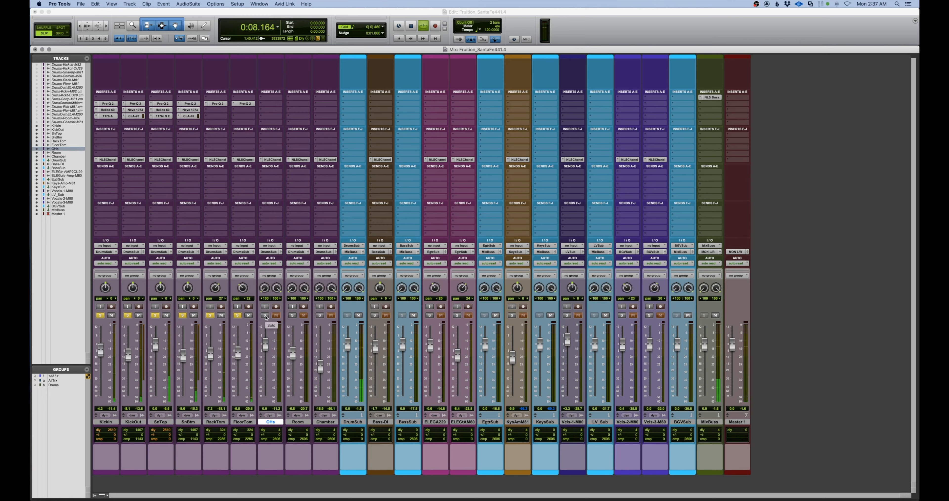
Step: Solo the OHs track in and out alongside the close mics to compare, and stop playback
{"action": "left_click", "coordinate": [265, 316]}
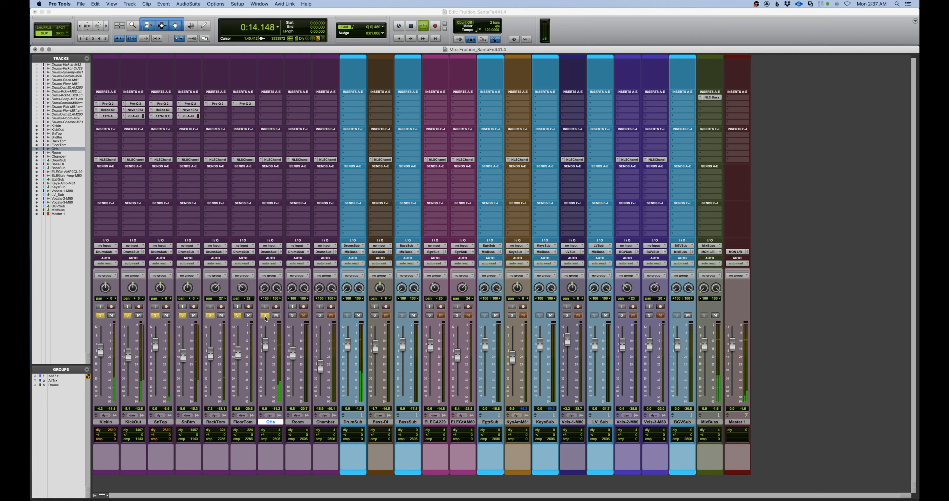
{"action": "left_click", "coordinate": [265, 315]}
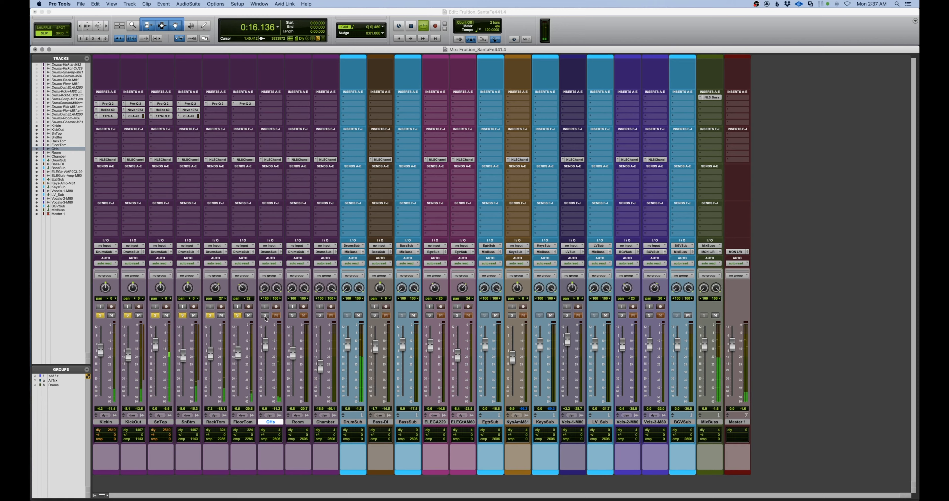
{"action": "key", "text": "space"}
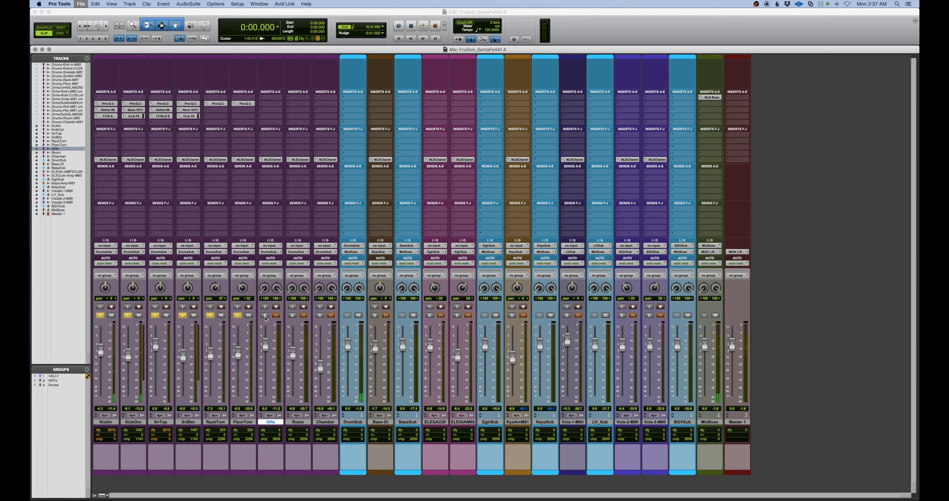
Step: Clear the solos on the FloorTom, RackTom, SnBtm, SnTop, KickOut and KickIn tracks
{"action": "left_click", "coordinate": [238, 315]}
{"action": "left_click", "coordinate": [211, 315]}
{"action": "left_click", "coordinate": [183, 315]}
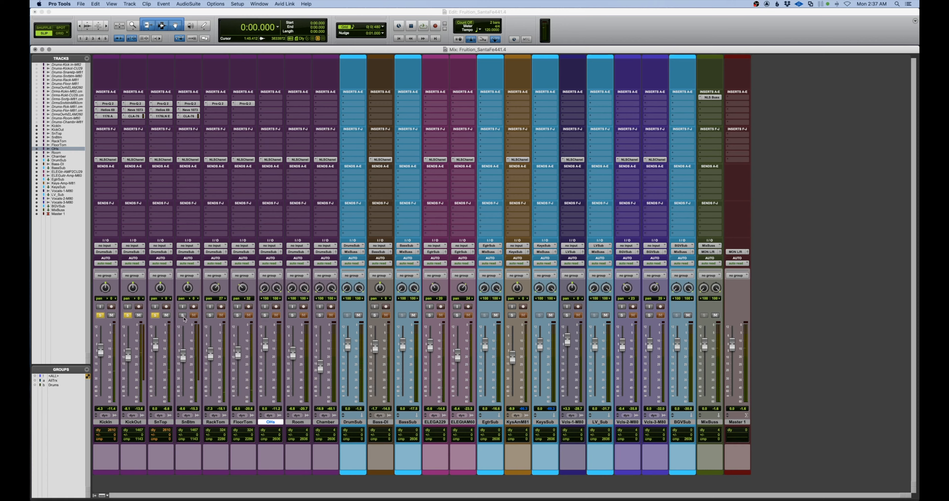
{"action": "left_click", "coordinate": [154, 315]}
{"action": "left_click", "coordinate": [128, 315]}
{"action": "left_click", "coordinate": [99, 315]}
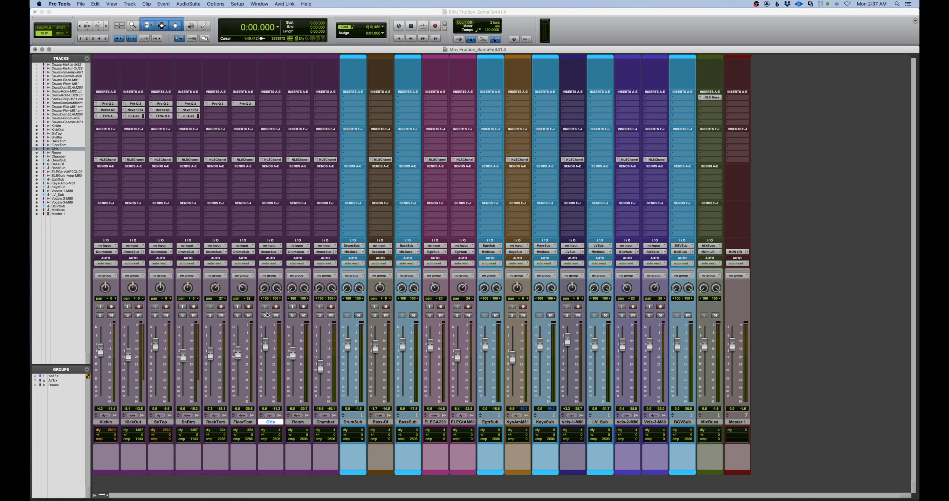
Step: Solo the OHs track, start playback and insert FabFilter Pro-Q 2 in its second insert slot
{"action": "left_click", "coordinate": [267, 315]}
{"action": "key", "text": "space"}
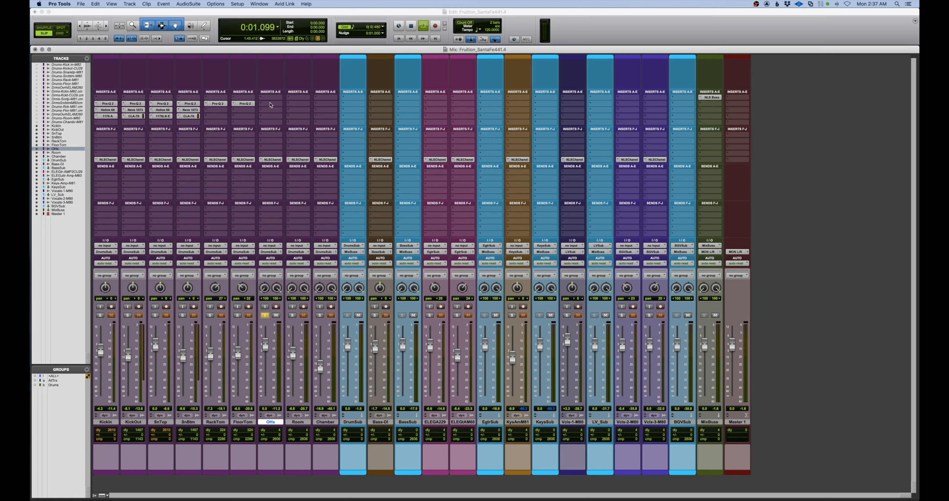
{"action": "left_click", "coordinate": [279, 101]}
{"action": "left_click", "coordinate": [375, 144]}
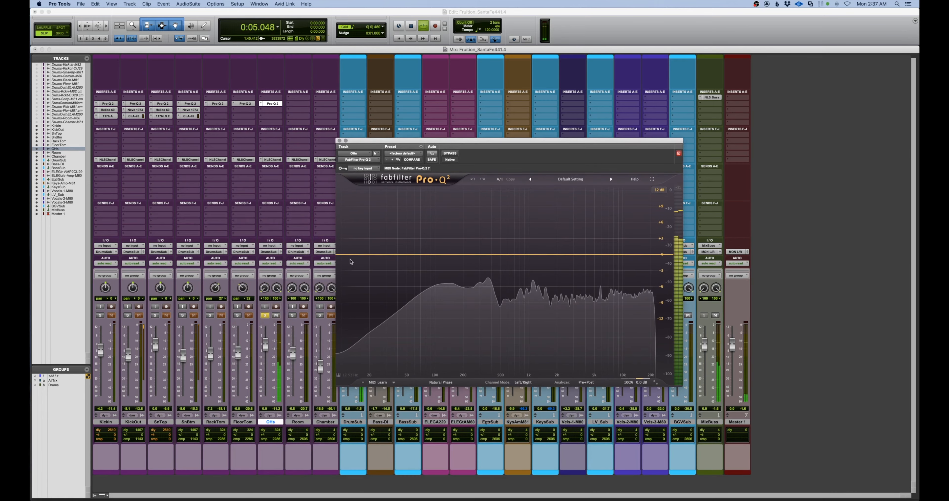
Step: Add a low cut at about 53 Hz to the overheads' EQ, auditioning it with KickIn and KickOut soloed too
{"action": "left_click_drag", "start_coordinate": [352, 254], "coordinate": [415, 254]}
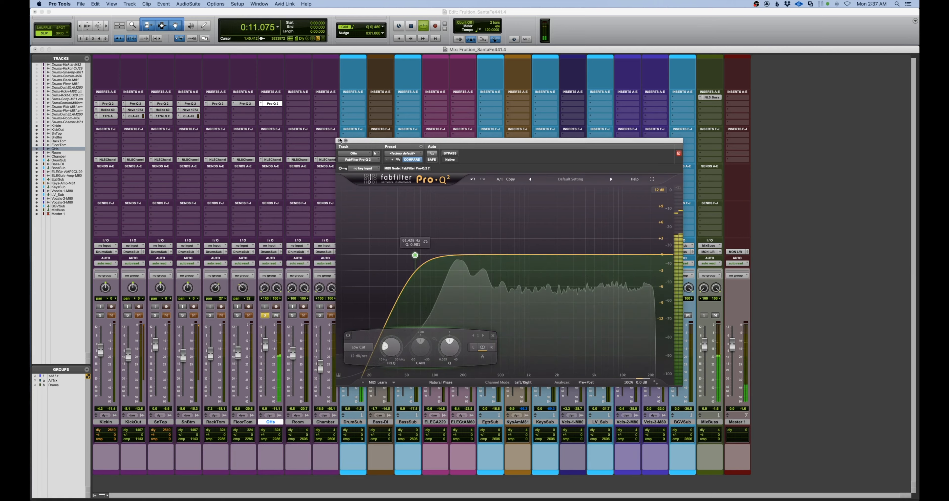
{"action": "left_click", "coordinate": [100, 315]}
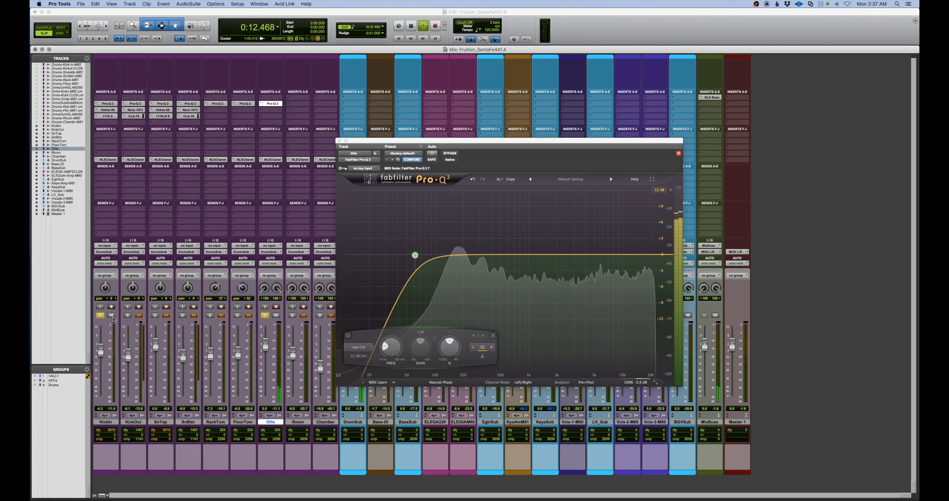
{"action": "left_click", "coordinate": [127, 315]}
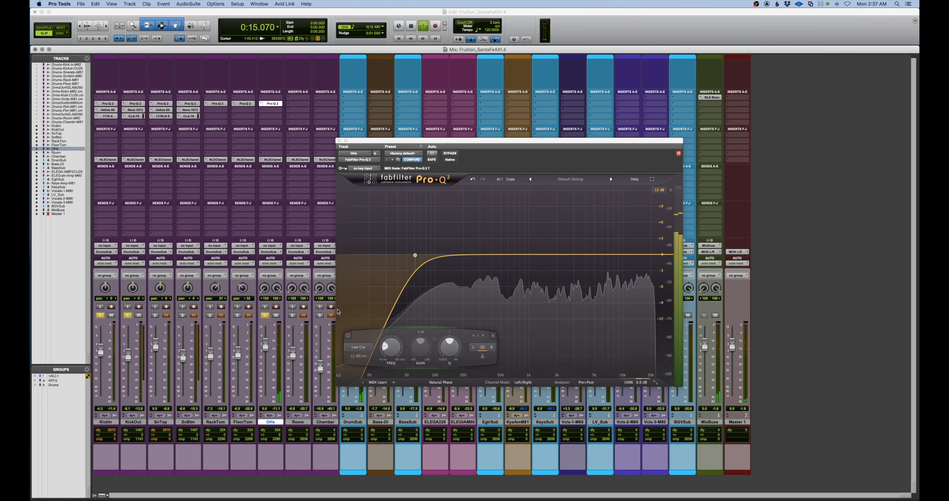
{"action": "mouse_move", "coordinate": [415, 255]}
{"action": "left_mouse_down"}
{"action": "mouse_move", "coordinate": [442, 255]}
{"action": "mouse_move", "coordinate": [408, 255]}
{"action": "left_mouse_up"}
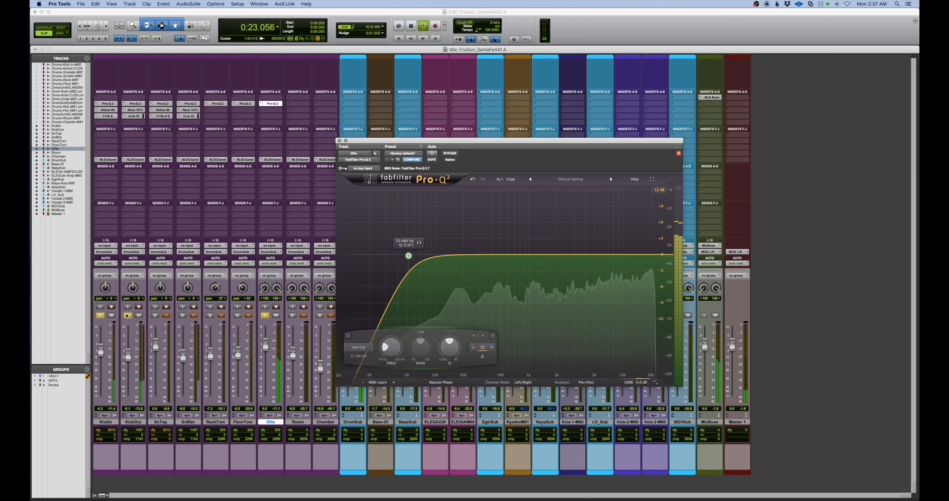
Step: Clear the KickIn and KickOut solos, close the overheads' EQ window and stop playback
{"action": "left_click", "coordinate": [100, 315]}
{"action": "left_click", "coordinate": [127, 315]}
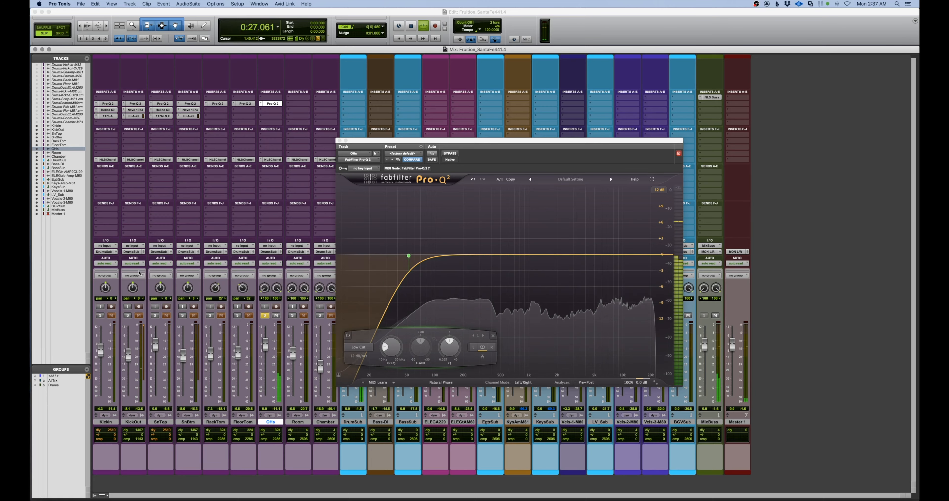
{"action": "left_click", "coordinate": [339, 140]}
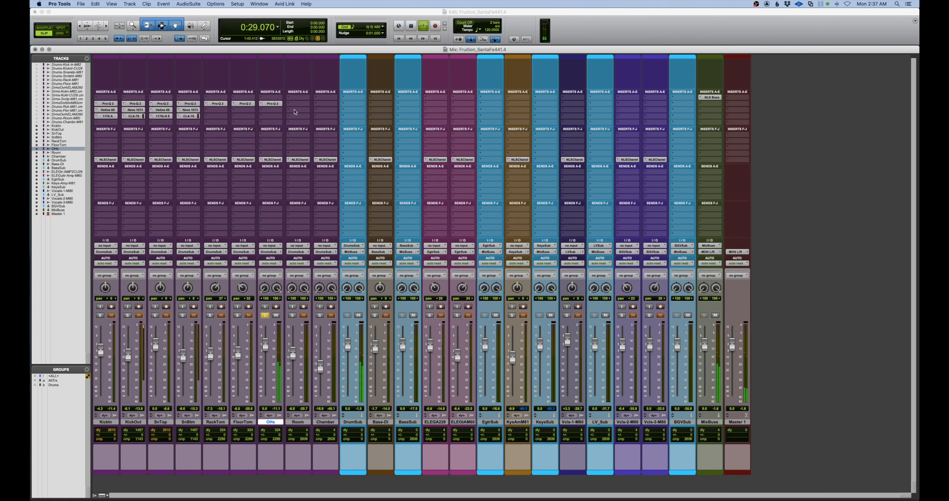
{"action": "key", "text": "space"}
Step: Insert the stereo UAD Helios Type 69 equalizer on the OHs track below Pro-Q 2
{"action": "left_click", "coordinate": [277, 112]}
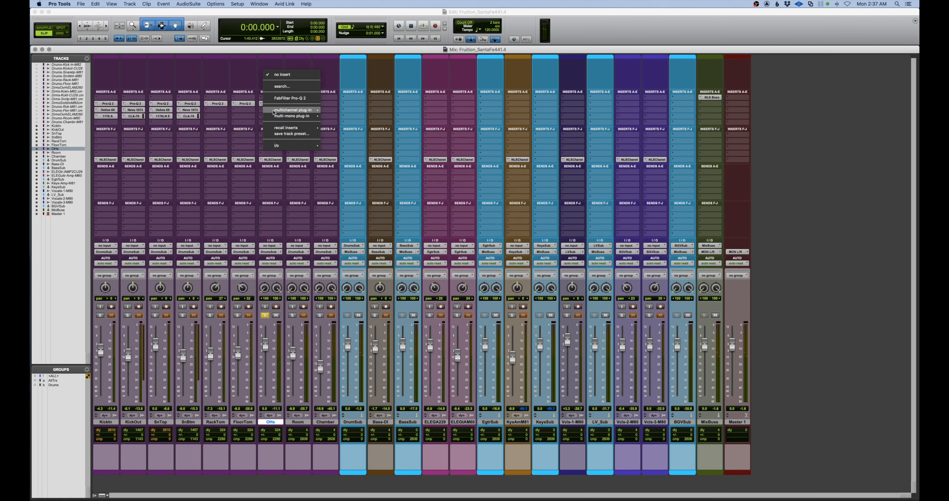
{"action": "mouse_move", "coordinate": [302, 110]}
{"action": "mouse_move", "coordinate": [334, 112]}
{"action": "scroll", "coordinate": [420, 120], "scroll_direction": "down", "scroll_amount": 15}
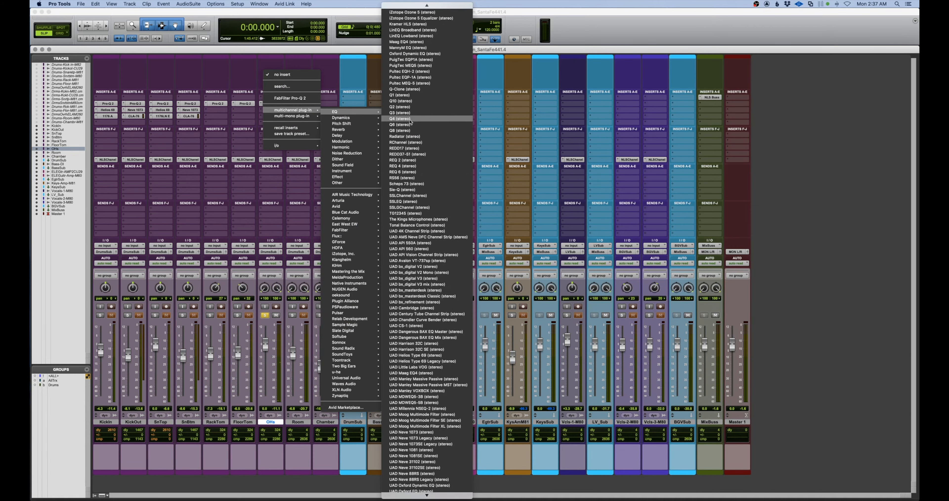
{"action": "left_click", "coordinate": [415, 222]}
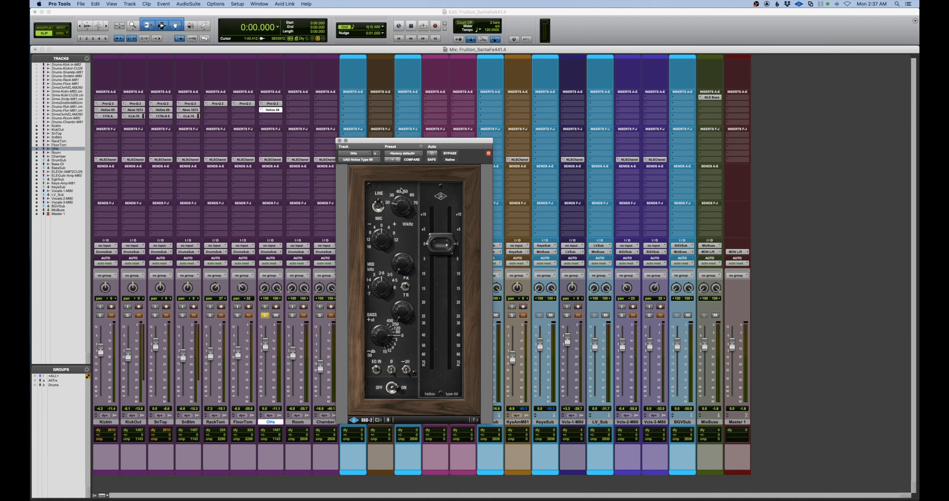
Step: Load the Overheads preset in the Helios Type 69 on the OHs track
{"action": "left_click", "coordinate": [402, 155]}
{"action": "mouse_move", "coordinate": [404, 138]}
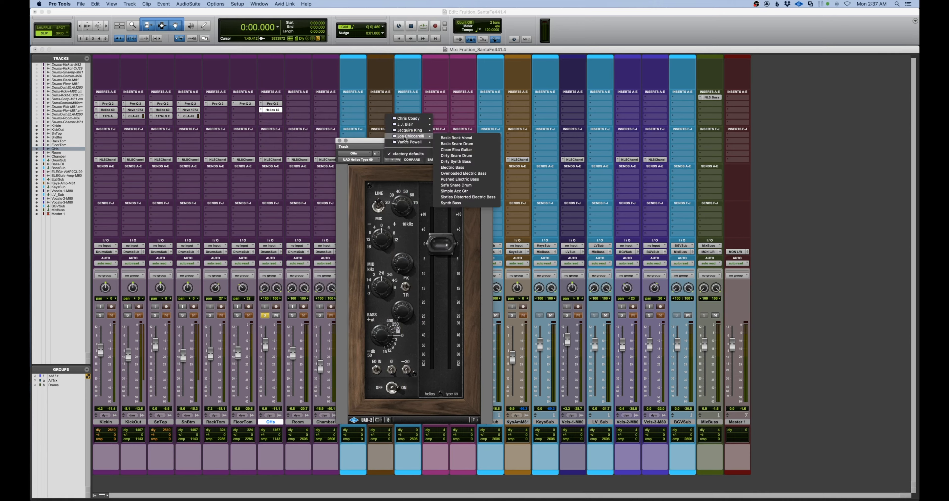
{"action": "left_click", "coordinate": [466, 169]}
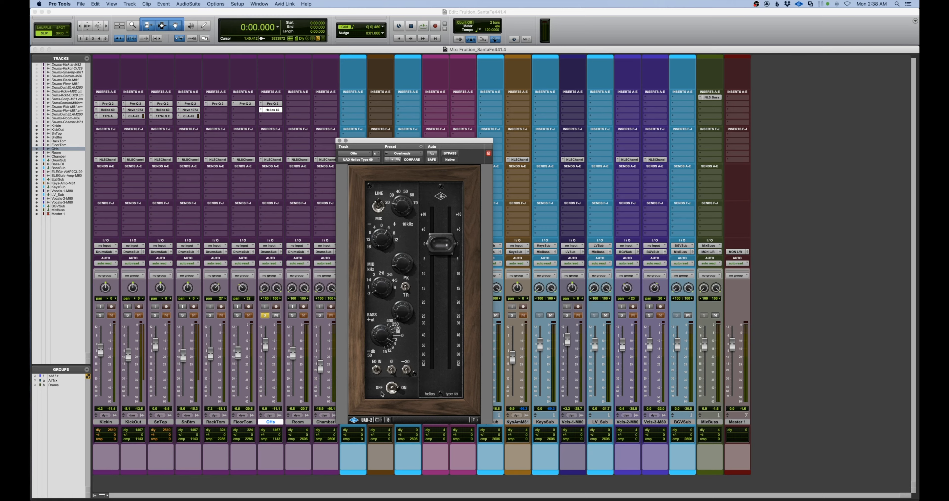
Step: Play the soloed overheads and switch the Helios Type 69 off and on to compare its effect
{"action": "left_click", "coordinate": [392, 389]}
{"action": "key", "text": "space"}
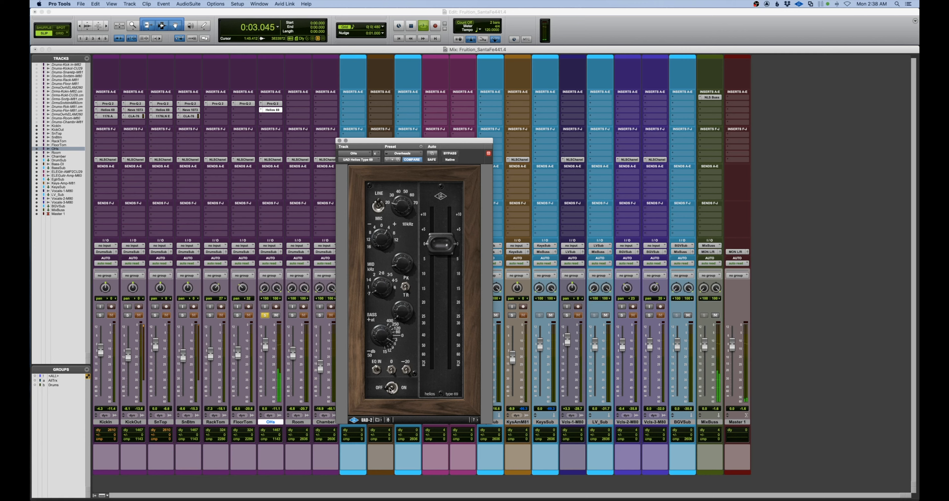
{"action": "left_click_drag", "start_coordinate": [390, 389], "coordinate": [397, 389]}
{"action": "left_click_drag", "start_coordinate": [390, 388], "coordinate": [404, 388]}
{"action": "left_click", "coordinate": [403, 388]}
{"action": "left_click", "coordinate": [401, 387]}
{"action": "left_click", "coordinate": [401, 387]}
Step: Audition the Helios Type 69's 10 kHz level control on the overheads, stop playback and close the plug-in
{"action": "left_click", "coordinate": [386, 245]}
{"action": "left_click_drag", "start_coordinate": [382, 242], "coordinate": [384, 234]}
{"action": "key", "text": "space"}
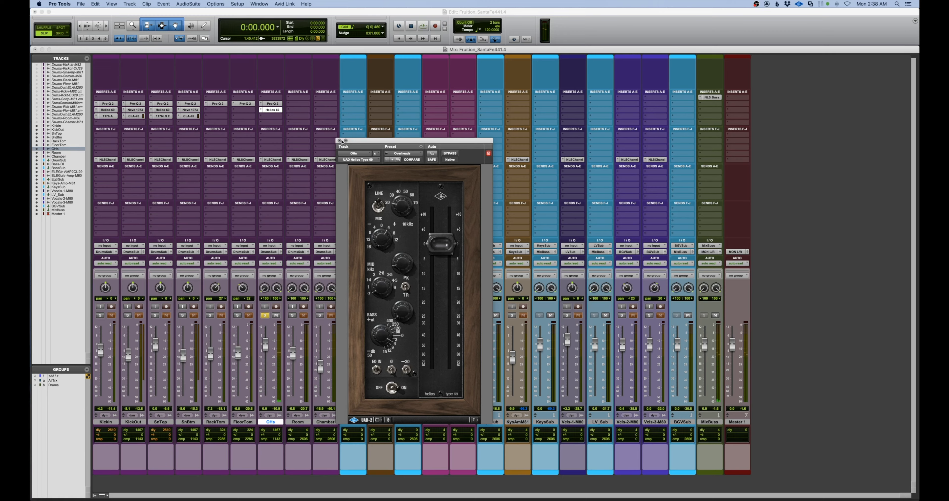
{"action": "left_click", "coordinate": [340, 141]}
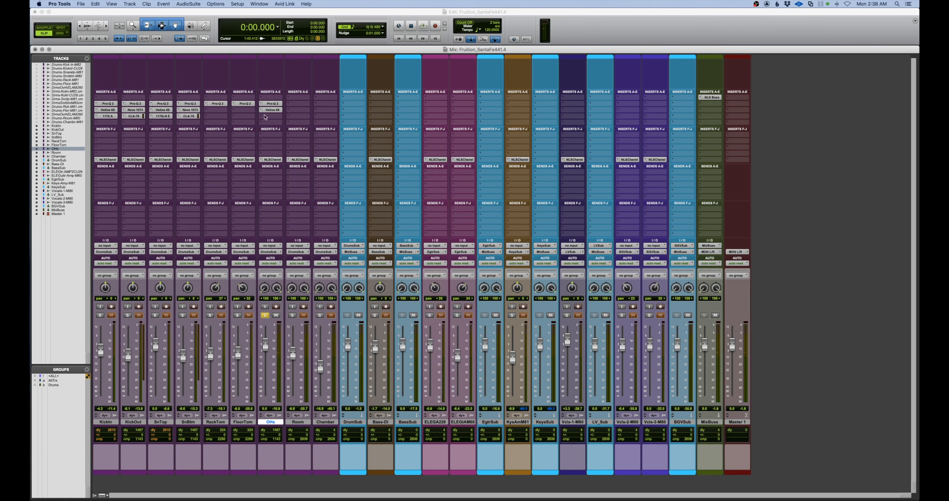
{"action": "left_click", "coordinate": [270, 110]}
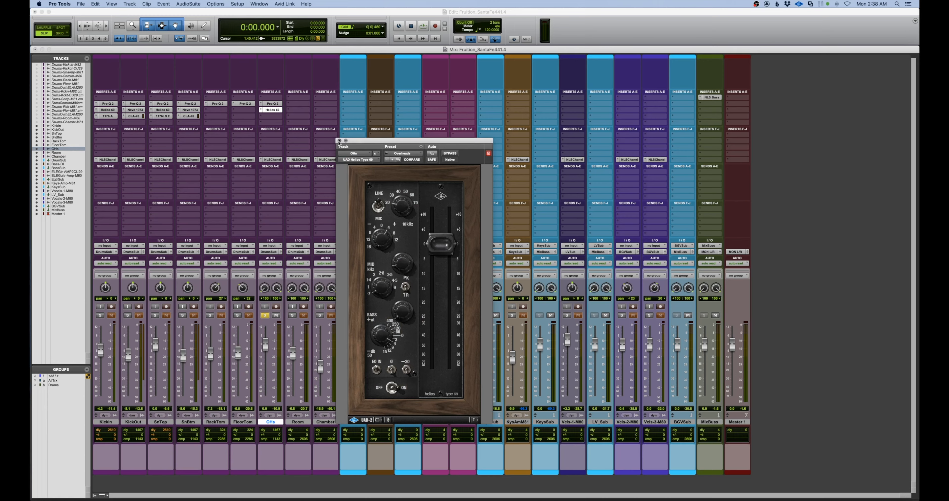
{"action": "left_click", "coordinate": [339, 141]}
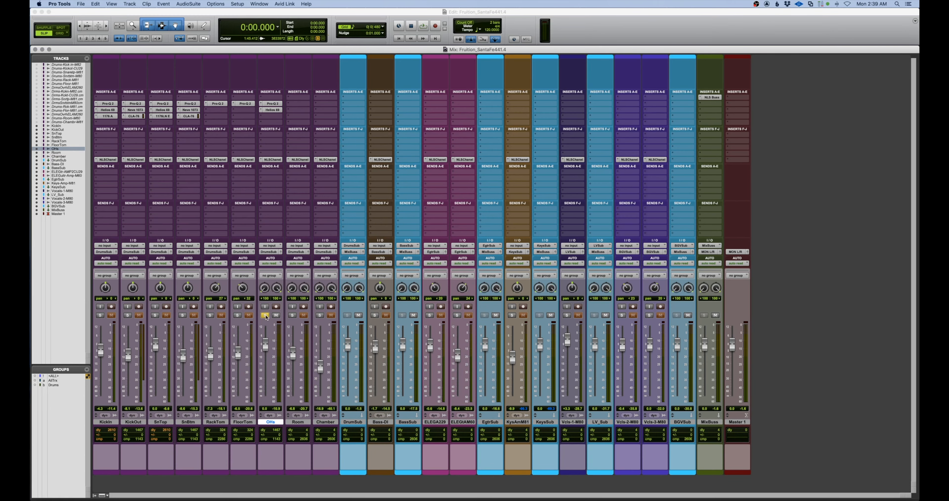
Step: Clear the OHs solo and insert the stereo UAD Fairchild 670 compressor below the Helios on that track
{"action": "left_click", "coordinate": [266, 315]}
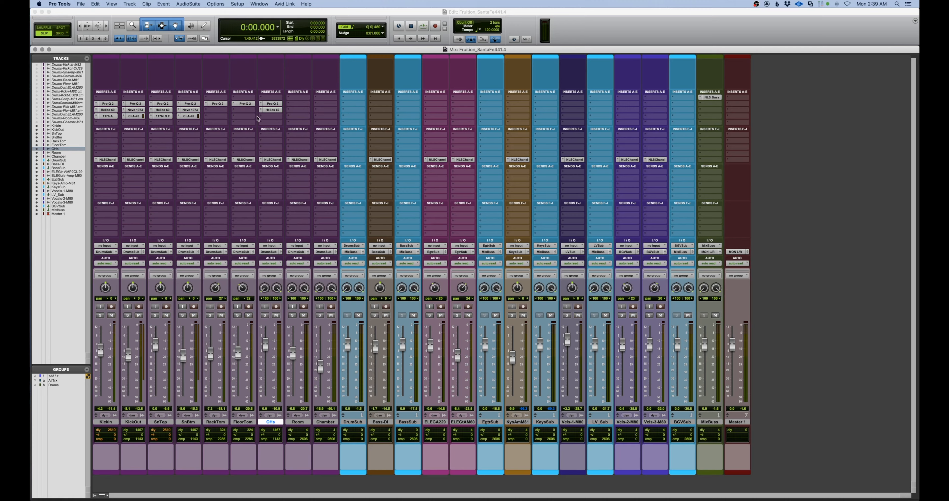
{"action": "left_click", "coordinate": [269, 117]}
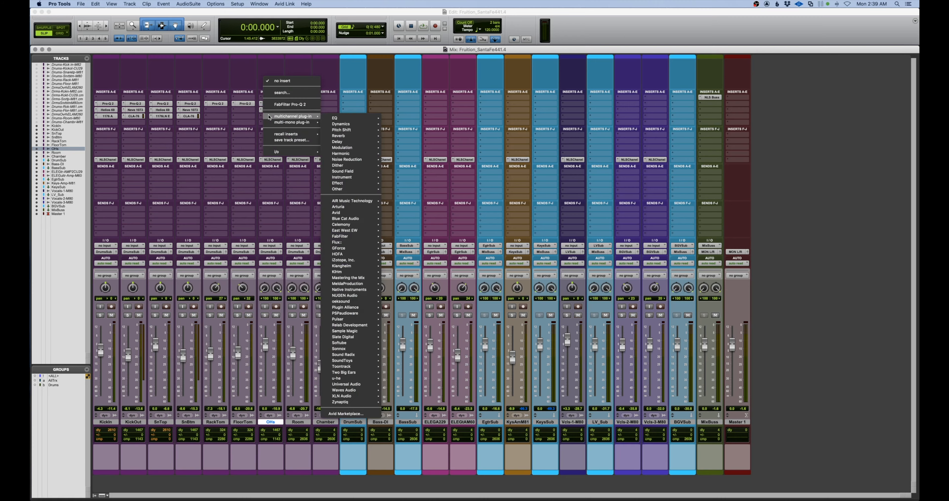
{"action": "mouse_move", "coordinate": [350, 124]}
{"action": "scroll", "coordinate": [410, 139], "scroll_direction": "down", "scroll_amount": 10}
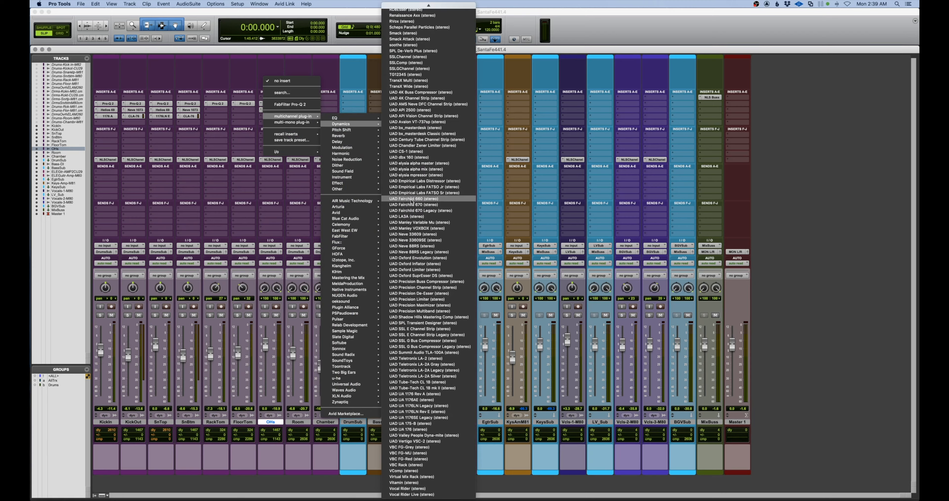
{"action": "left_click", "coordinate": [411, 205]}
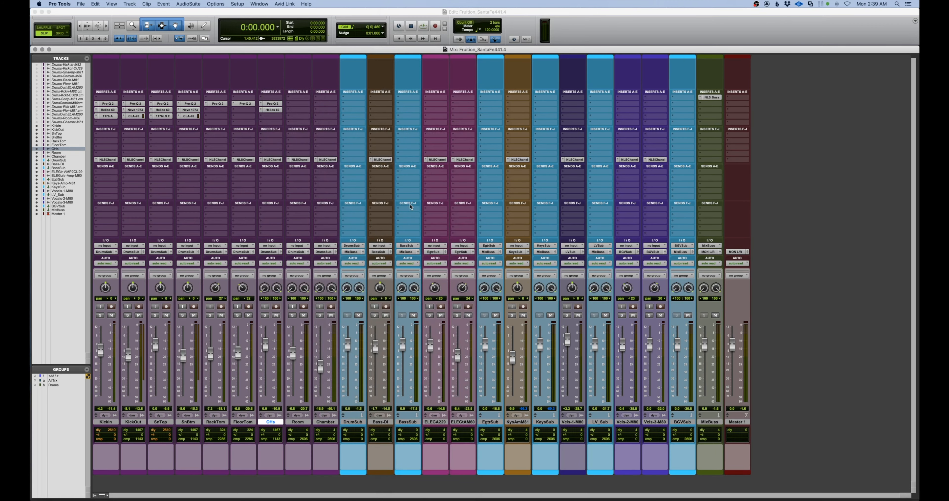
Step: Adjust the Fairchild 670's time constant and left threshold, playing back the soloed overheads
{"action": "left_click_drag", "start_coordinate": [607, 215], "coordinate": [588, 273]}
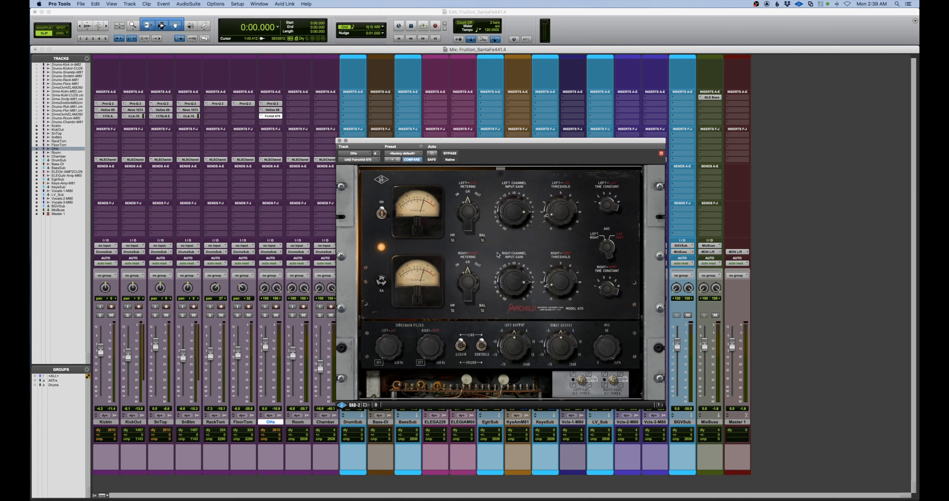
{"action": "left_click", "coordinate": [265, 315]}
{"action": "key", "text": "space"}
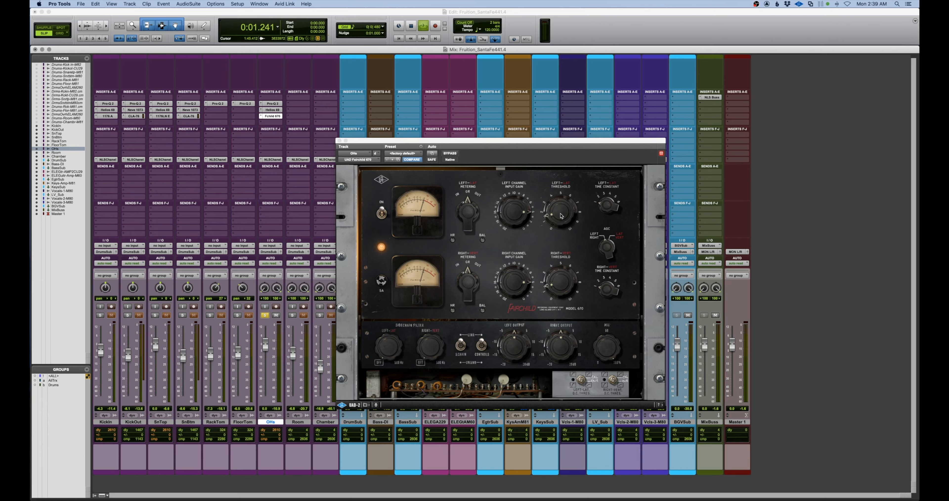
{"action": "left_click_drag", "start_coordinate": [558, 214], "coordinate": [558, 214]}
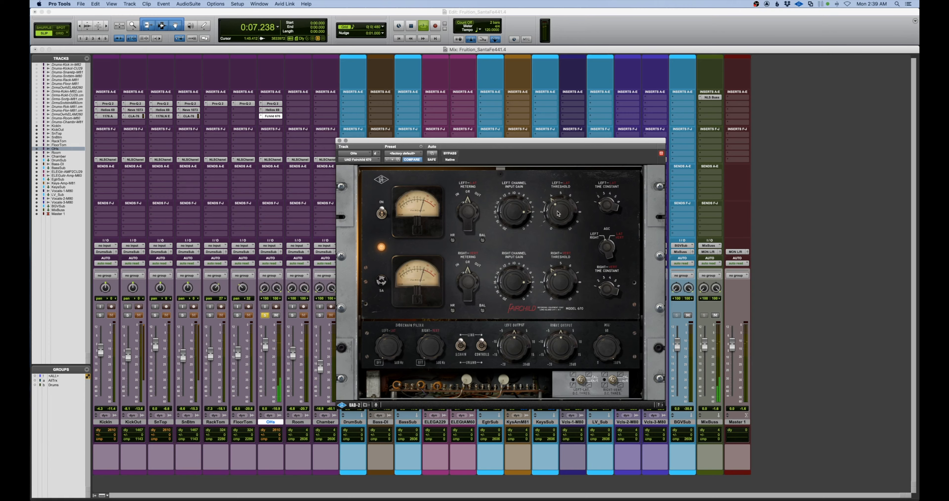
{"action": "key", "text": "super+equal"}
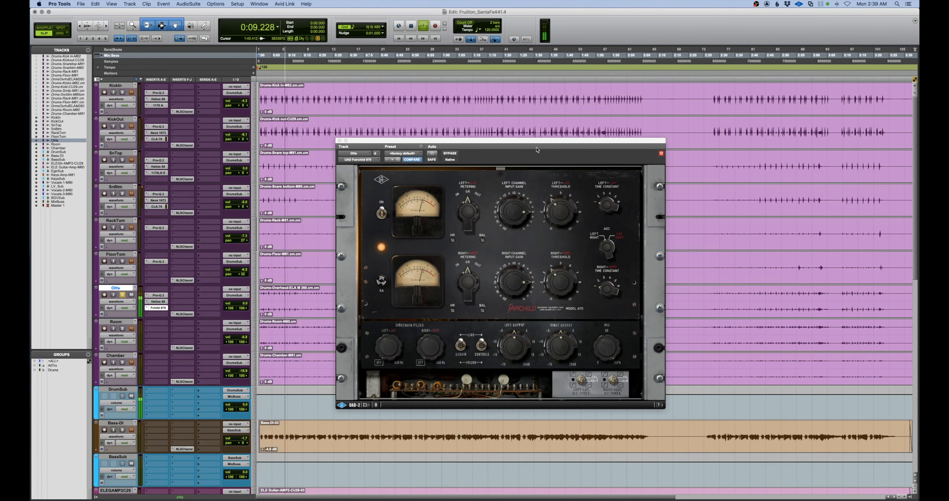
{"action": "key", "text": "super+equal"}
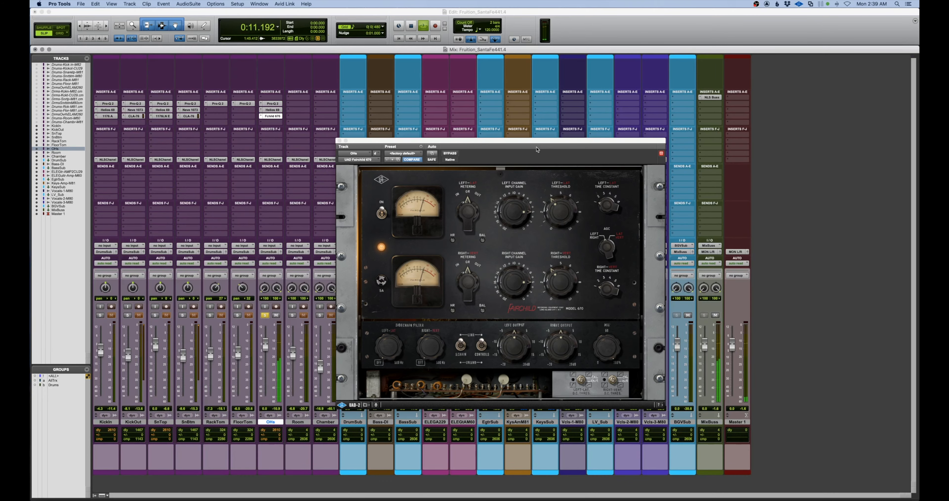
Step: Switch the Fairchild 670 off and on while playing the soloed overheads to compare its effect, and close the plug-in
{"action": "left_click", "coordinate": [382, 213]}
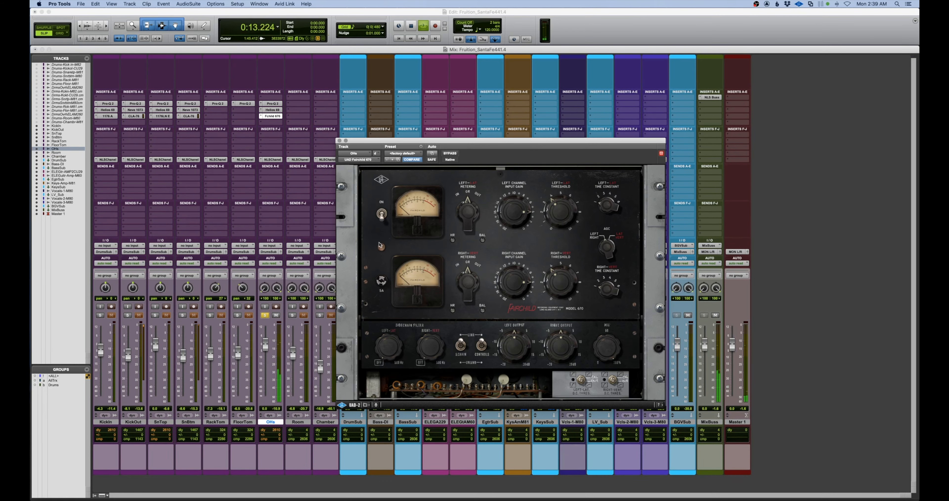
{"action": "key", "text": "space"}
{"action": "key", "text": "space"}
{"action": "left_click", "coordinate": [381, 214]}
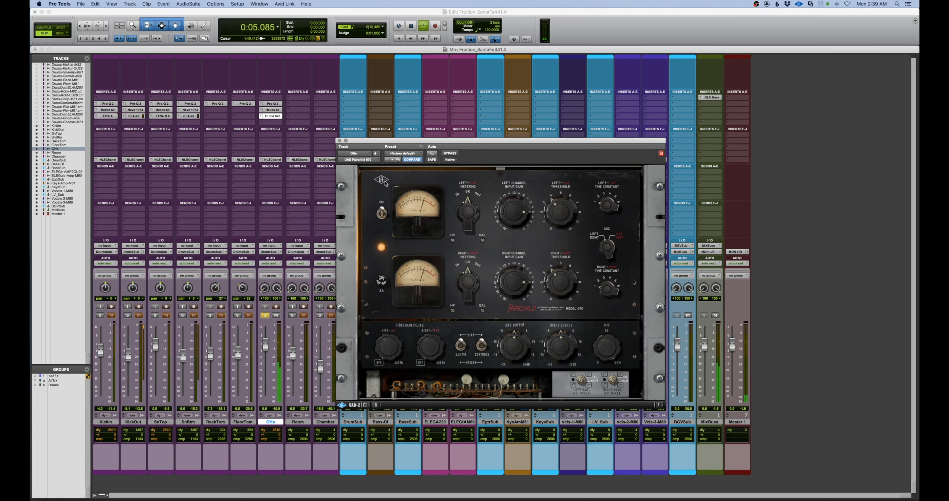
{"action": "left_click", "coordinate": [339, 140]}
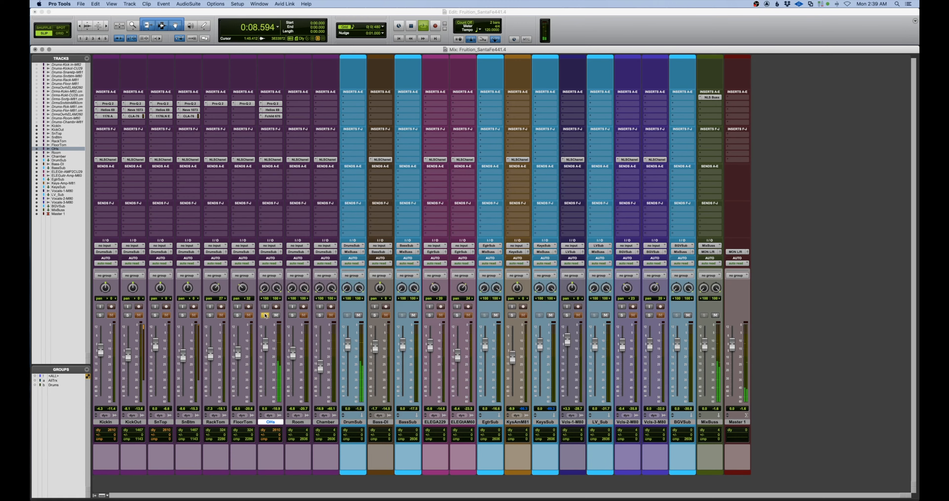
Step: Stop playback, clear the OHs solo, and solo the Drums group's tracks except Room and Chamber, leaving the group disabled
{"action": "left_click", "coordinate": [265, 315]}
{"action": "key", "text": "space"}
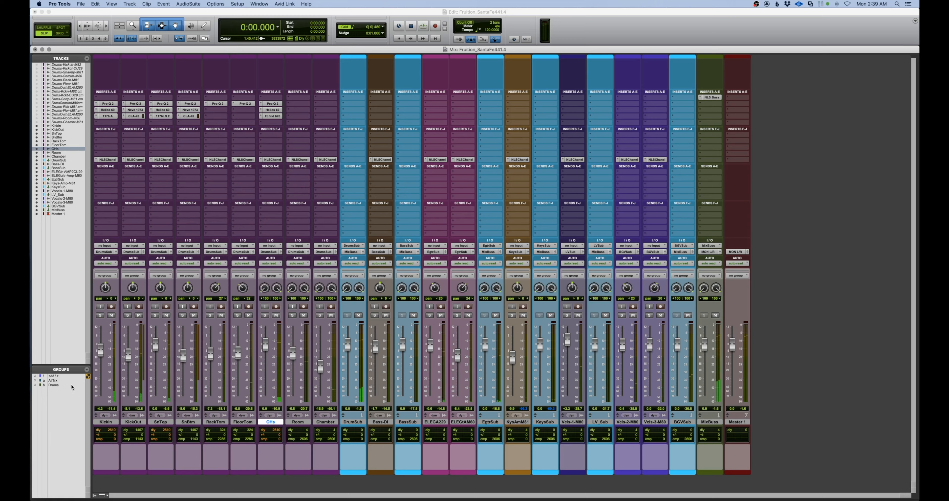
{"action": "left_click", "coordinate": [72, 385]}
{"action": "left_click", "coordinate": [264, 315]}
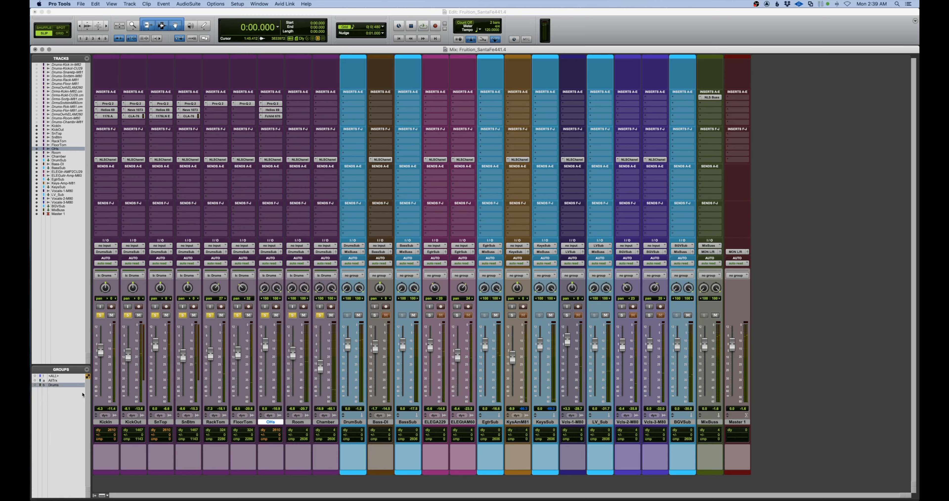
{"action": "left_click", "coordinate": [60, 386]}
{"action": "left_click", "coordinate": [293, 315]}
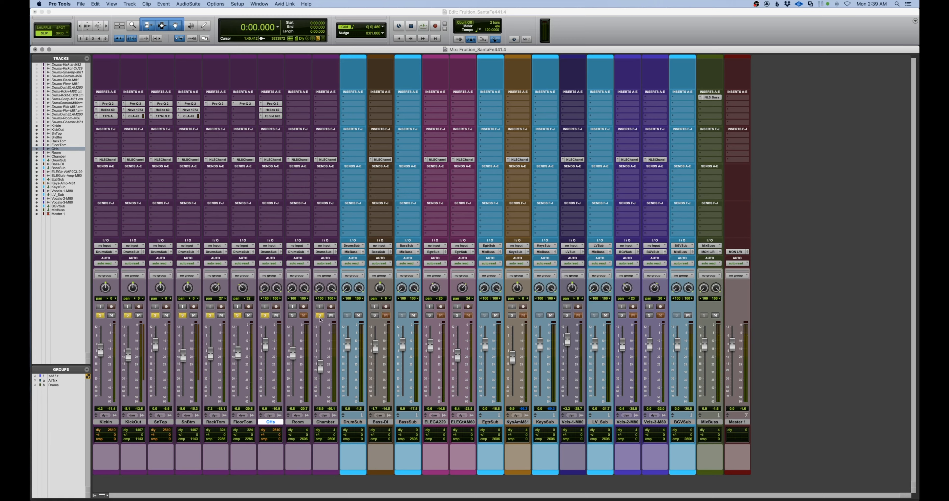
{"action": "left_click", "coordinate": [320, 315]}
Step: Play the soloed drums, lower the KickIn fader to about -13 dB and set the KickOut fader to about -7 dB
{"action": "key", "text": "space"}
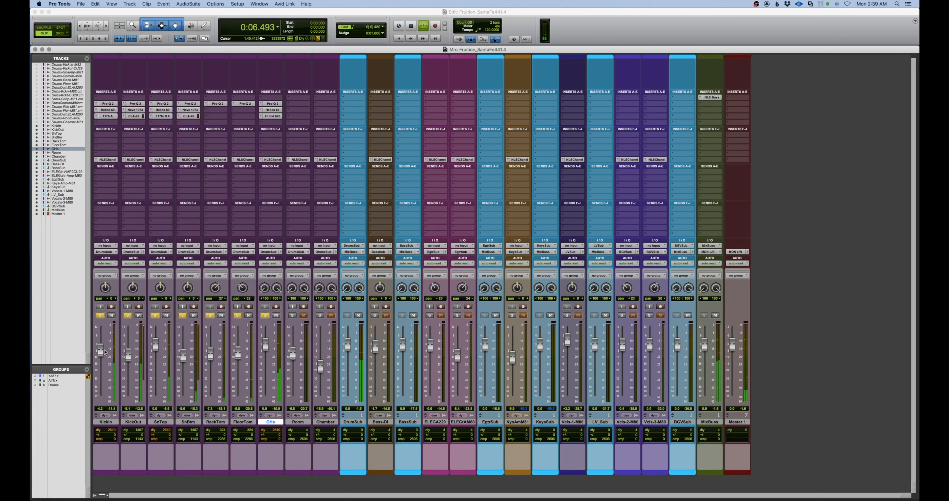
{"action": "left_click_drag", "start_coordinate": [102, 353], "coordinate": [128, 355]}
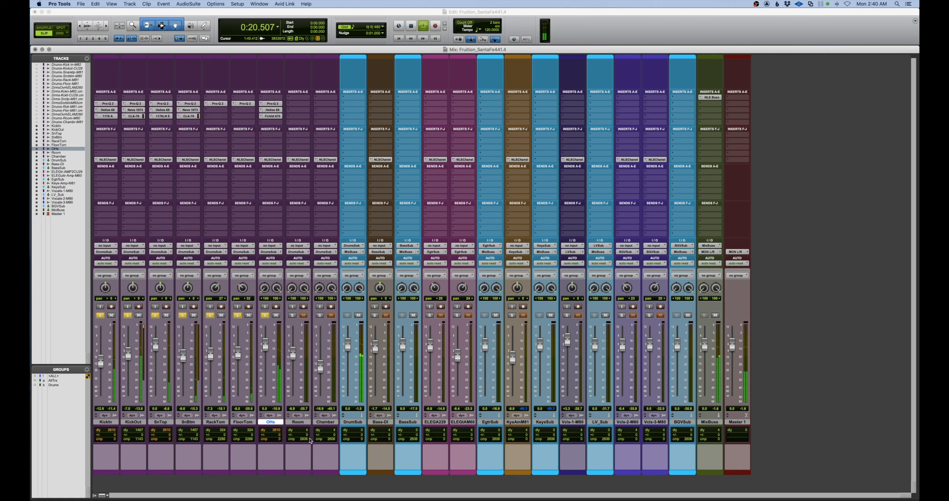
{"action": "key", "text": "space"}
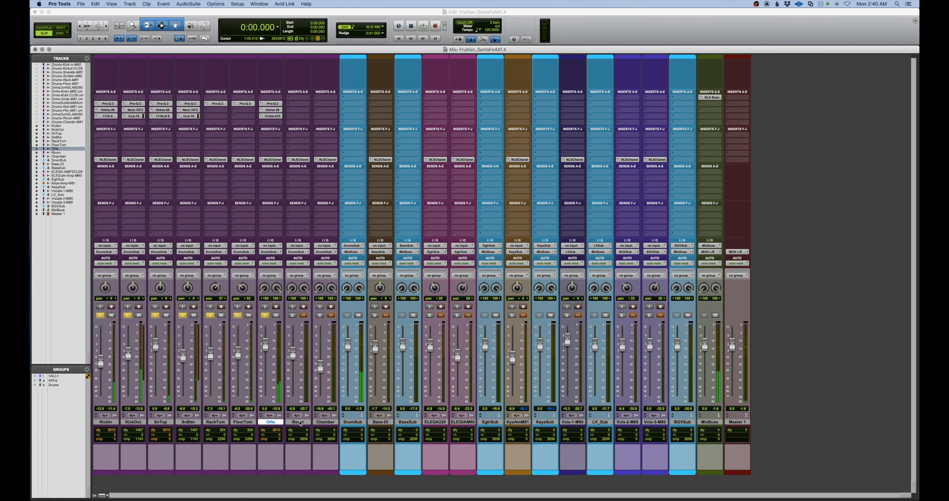
Step: Select the Room track and clear the solos on all drum tracks from OHs back to KickIn
{"action": "left_click", "coordinate": [298, 421]}
{"action": "left_click", "coordinate": [262, 315]}
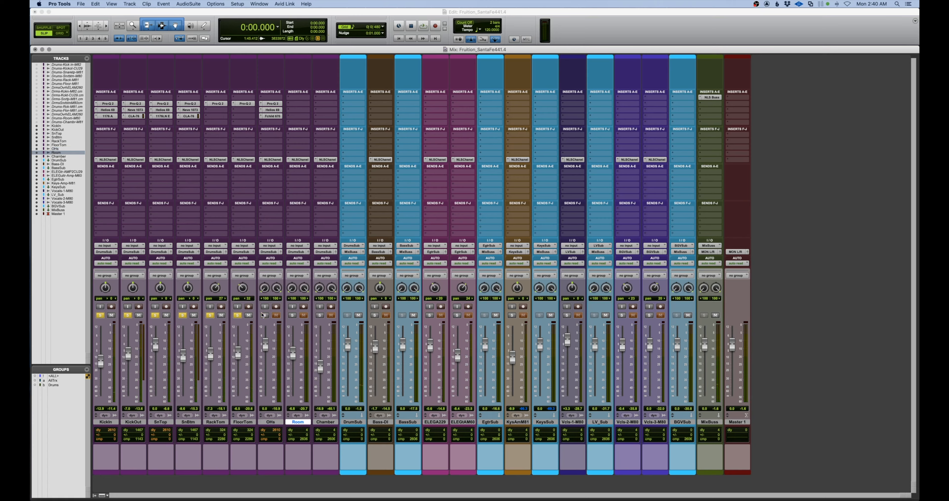
{"action": "left_click", "coordinate": [237, 315]}
{"action": "left_click", "coordinate": [210, 315]}
{"action": "left_click", "coordinate": [182, 315]}
{"action": "left_click", "coordinate": [154, 315]}
{"action": "left_click", "coordinate": [127, 315]}
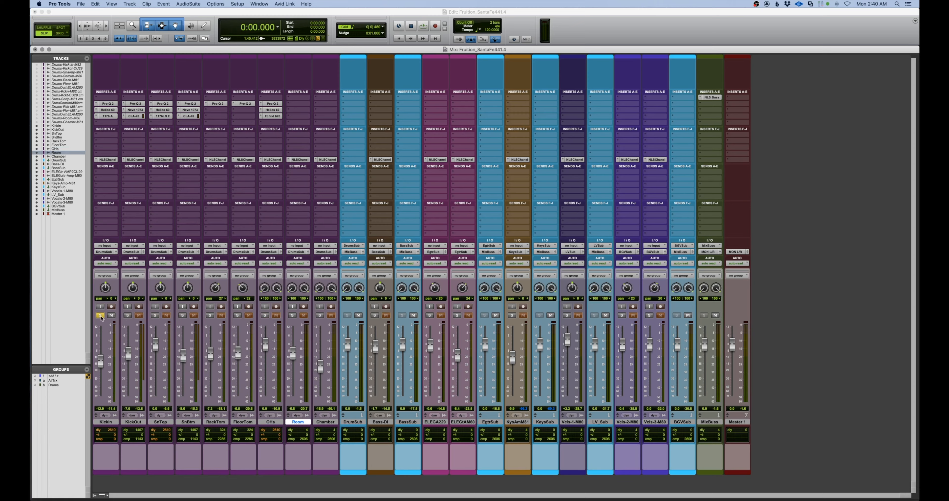
{"action": "left_click", "coordinate": [100, 314]}
Step: Save the session, select the tracks KickIn through OHs and freeze them up to the Fairchild 670 insert
{"action": "left_click", "coordinate": [106, 422]}
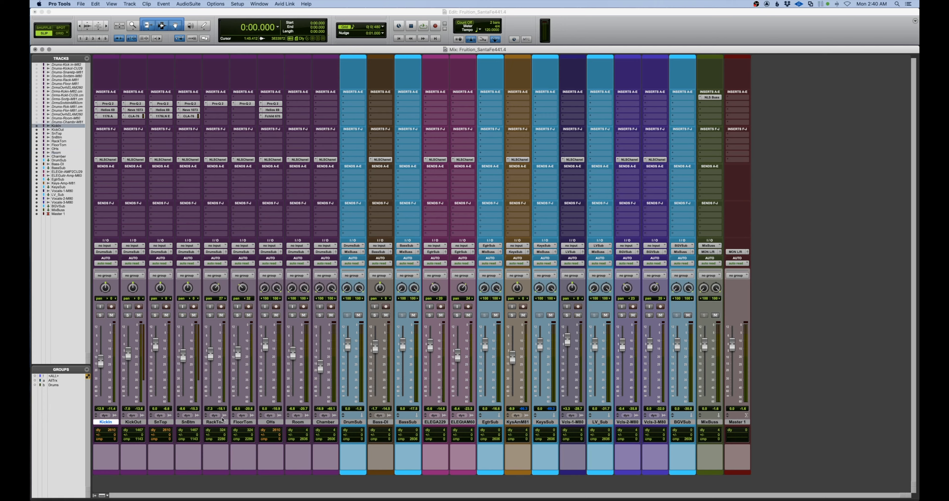
{"action": "key", "text": "super+s"}
{"action": "left_click", "coordinate": [270, 421], "text": "shift"}
{"action": "key", "text": "super+s"}
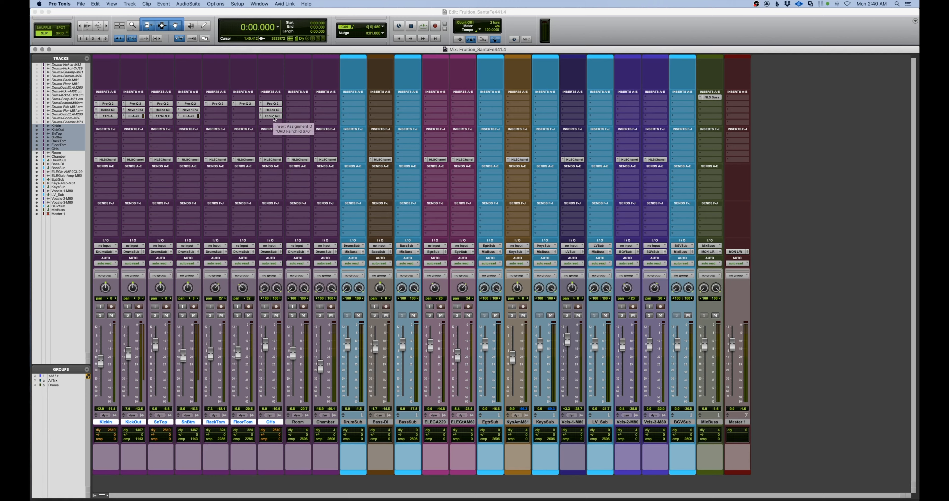
{"action": "right_click", "coordinate": [273, 119]}
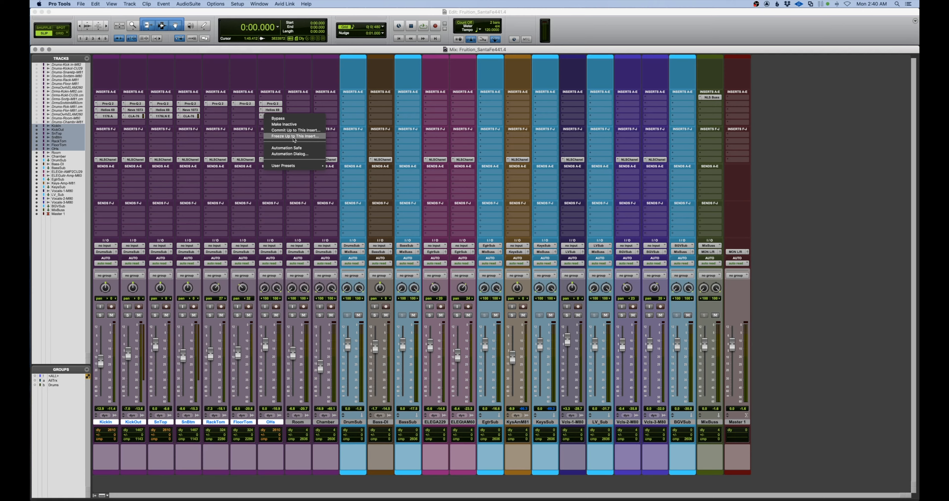
{"action": "left_click", "coordinate": [294, 136]}
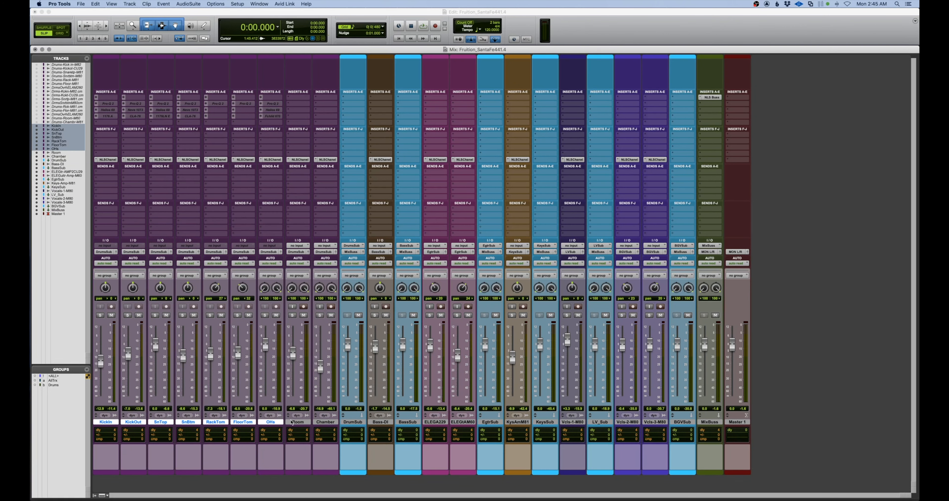
Step: Solo the Room track and insert FabFilter Pro-Q 2 on it with a low cut at about 100 Hz during playback
{"action": "left_click", "coordinate": [293, 421]}
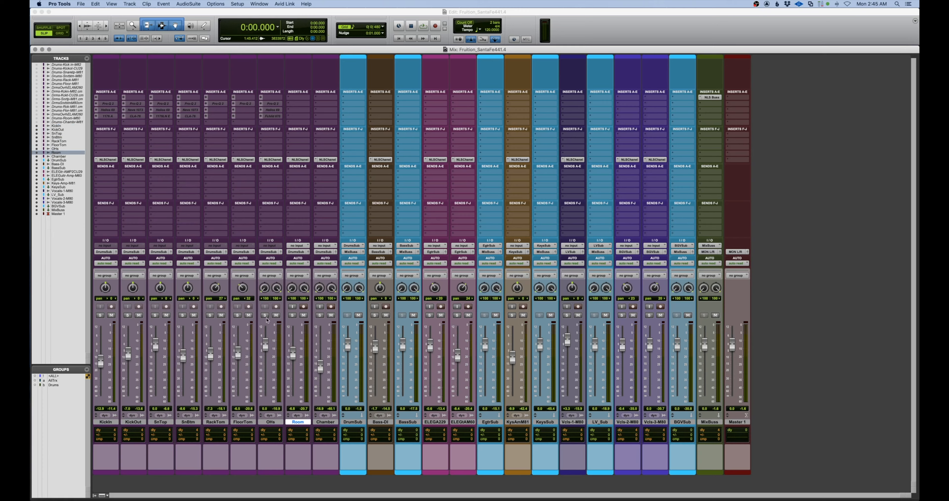
{"action": "left_click", "coordinate": [292, 315]}
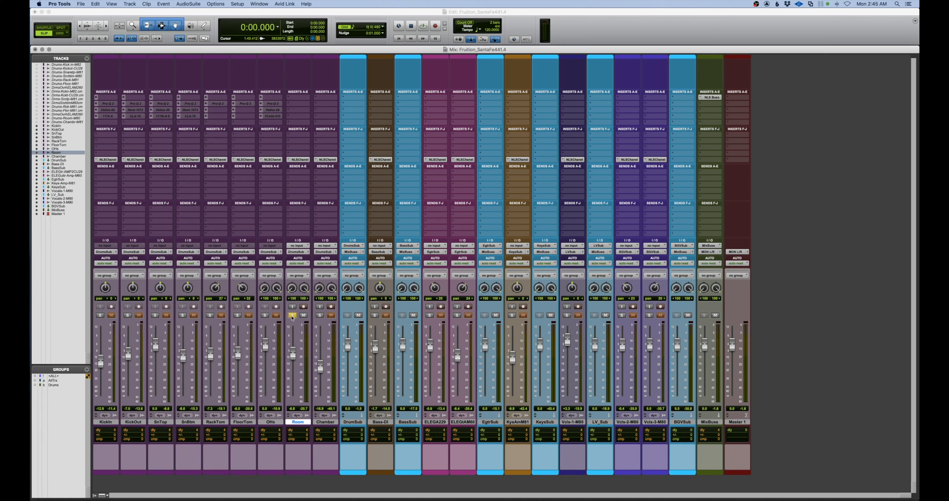
{"action": "key", "text": "space"}
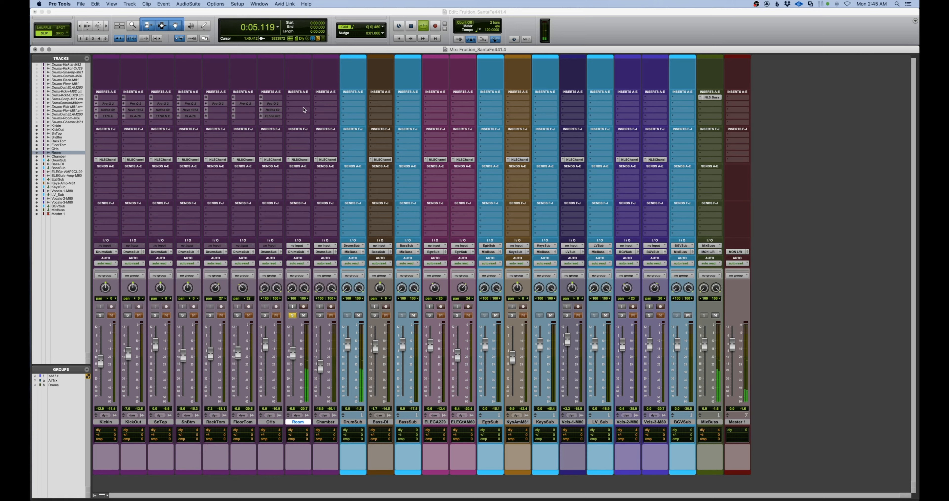
{"action": "left_click", "coordinate": [302, 104]}
{"action": "left_click", "coordinate": [301, 92]}
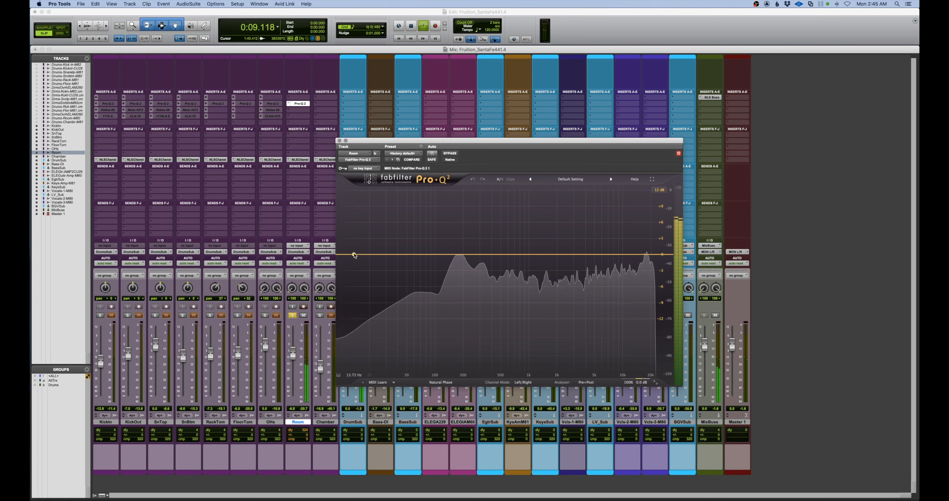
{"action": "left_click_drag", "start_coordinate": [354, 255], "coordinate": [436, 255]}
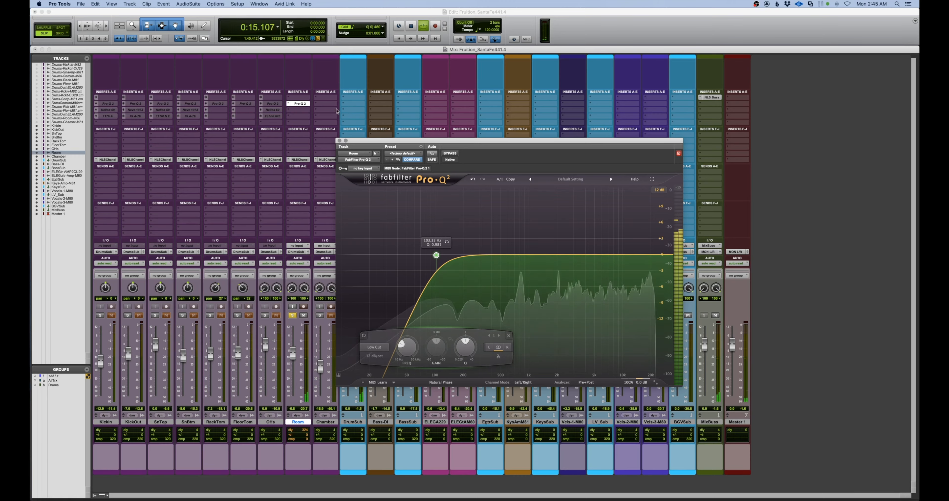
{"action": "left_click", "coordinate": [301, 103]}
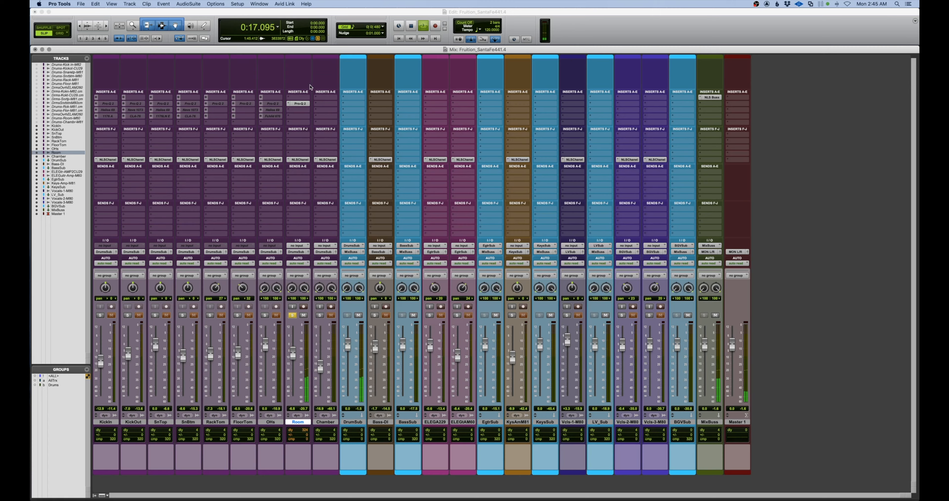
Step: Search the plug-ins for 1073 and insert the stereo UAD Neve 1073 below Pro-Q 2 on the Room track
{"action": "left_click", "coordinate": [298, 112]}
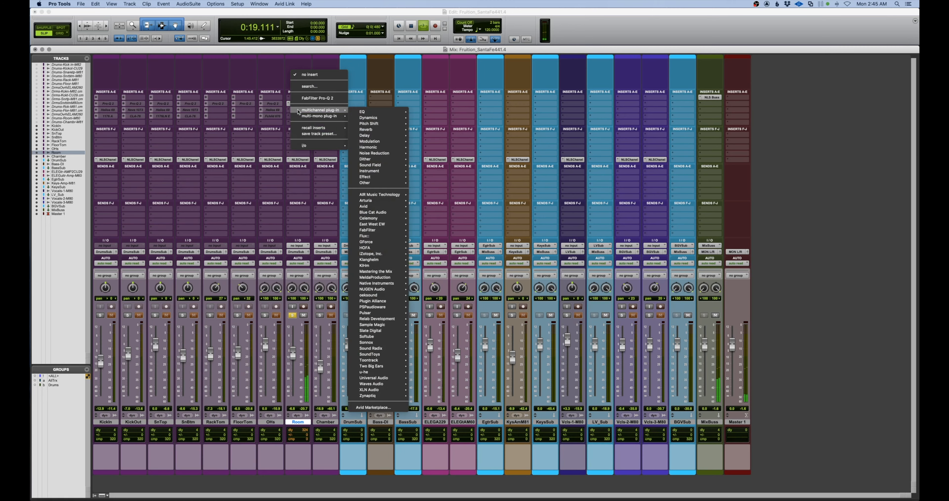
{"action": "left_click", "coordinate": [306, 87]}
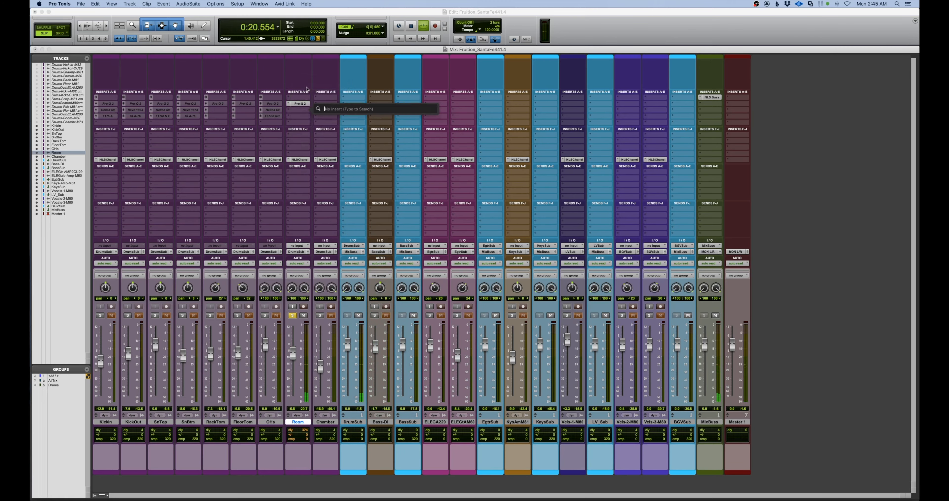
{"action": "type", "text": "1073"}
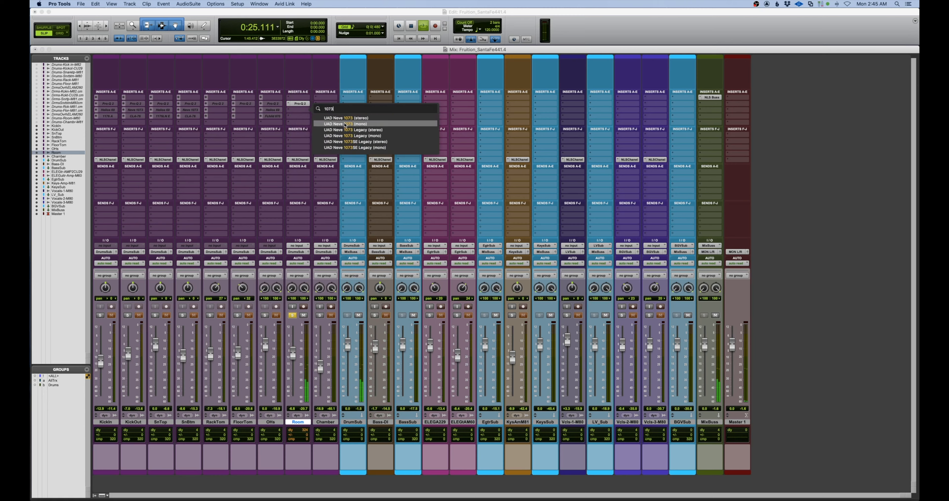
{"action": "left_click", "coordinate": [345, 118]}
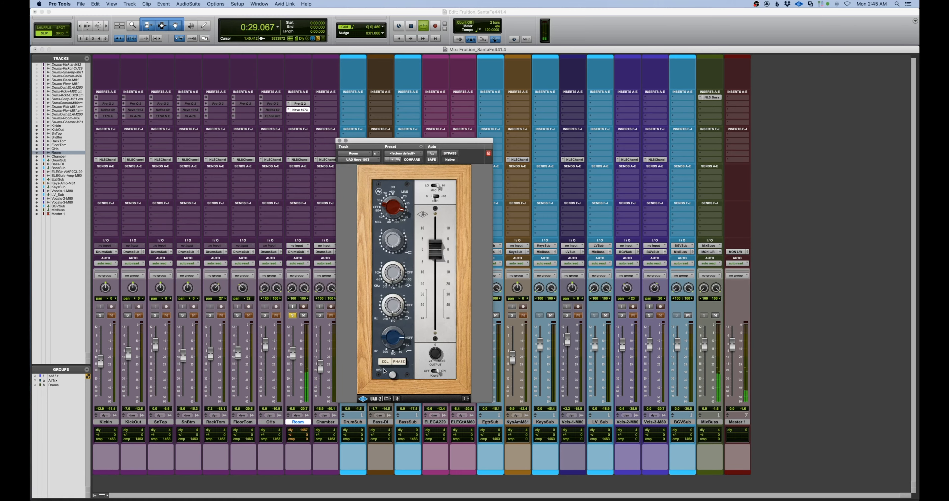
Step: Engage the Neve 1073's high-pass filter, raise its input gain and lower its output fader during playback
{"action": "left_click_drag", "start_coordinate": [393, 343], "coordinate": [398, 315]}
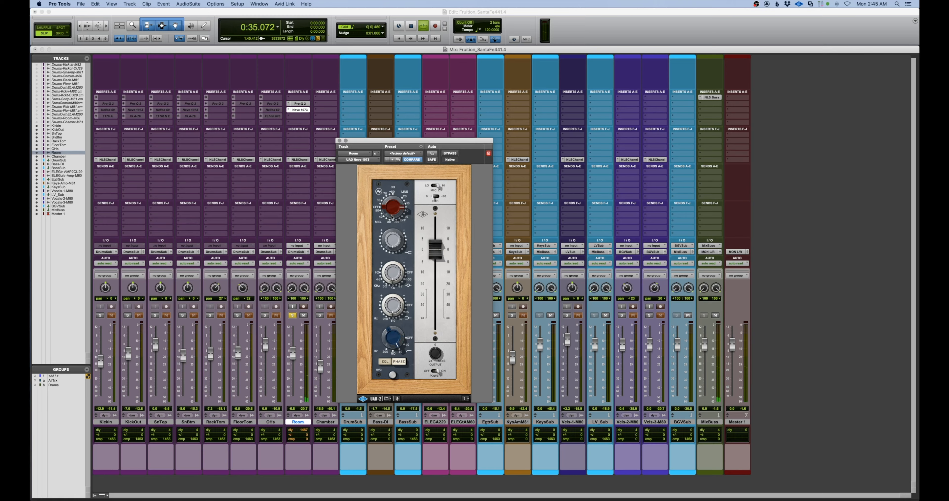
{"action": "left_click_drag", "start_coordinate": [436, 252], "coordinate": [436, 269]}
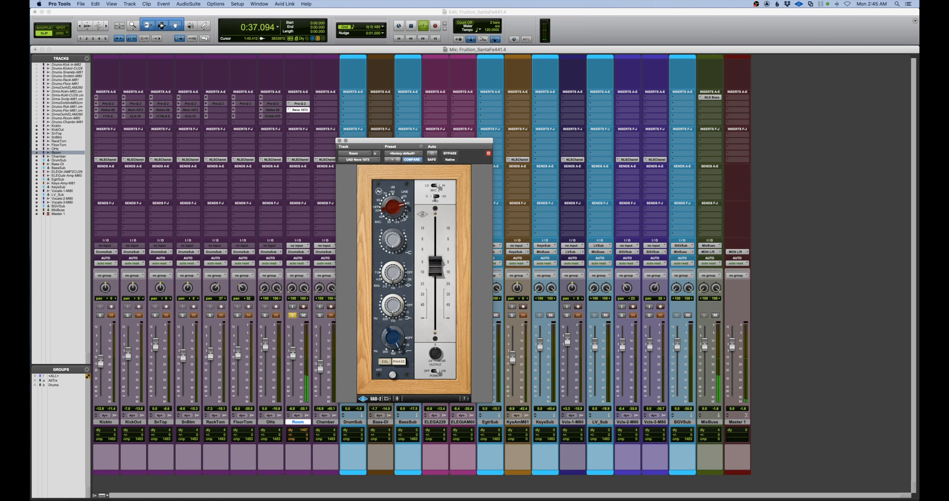
{"action": "left_click_drag", "start_coordinate": [394, 213], "coordinate": [394, 219]}
{"action": "left_click_drag", "start_coordinate": [430, 269], "coordinate": [430, 274]}
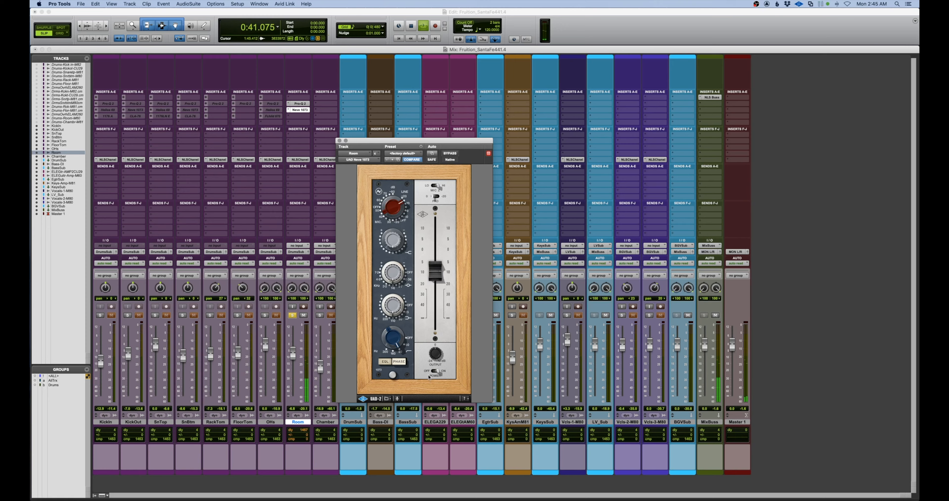
{"action": "key", "text": "space"}
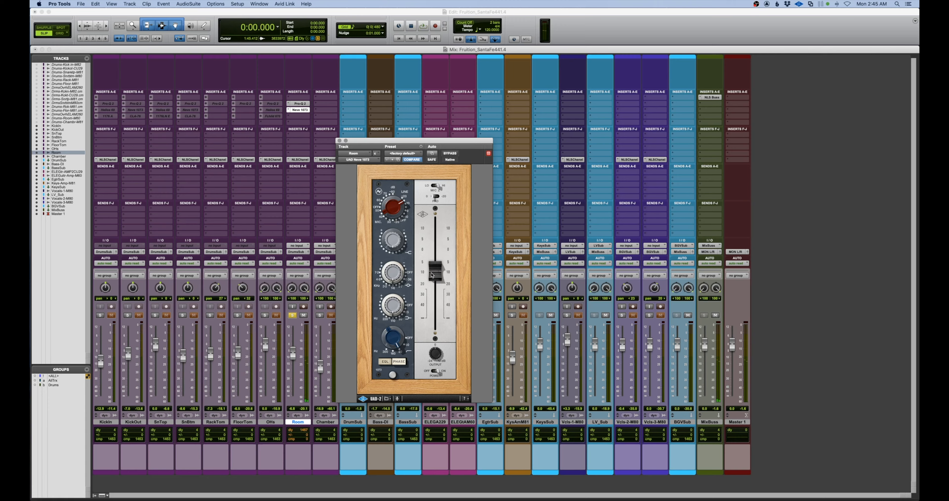
Step: Fine-tune the Neve 1073's output fader and toggle its power during playback to compare the processed and unprocessed room
{"action": "left_click_drag", "start_coordinate": [432, 274], "coordinate": [432, 280]}
{"action": "key", "text": "space"}
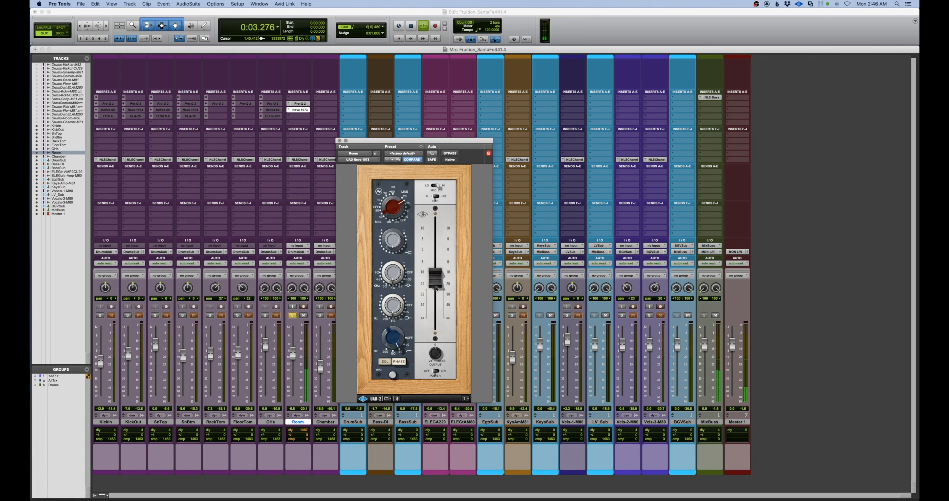
{"action": "left_click_drag", "start_coordinate": [435, 287], "coordinate": [436, 284]}
{"action": "left_click", "coordinate": [435, 371]}
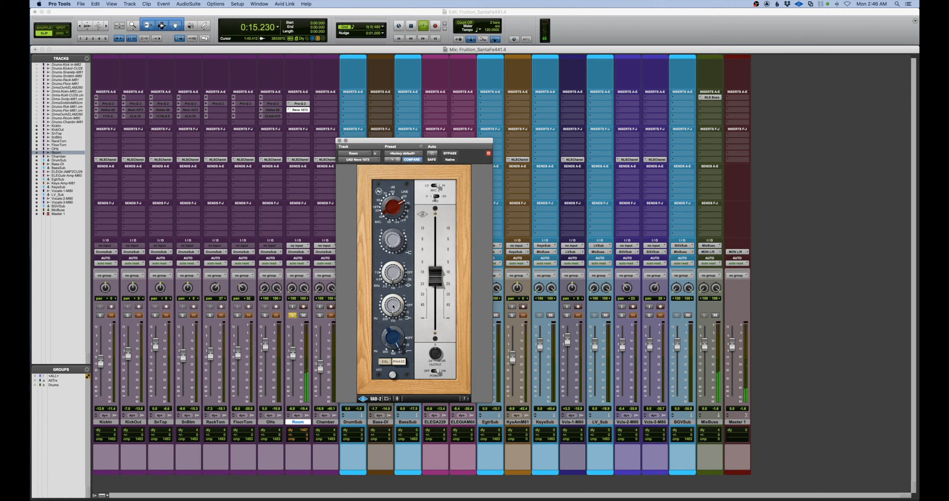
{"action": "key", "text": "space"}
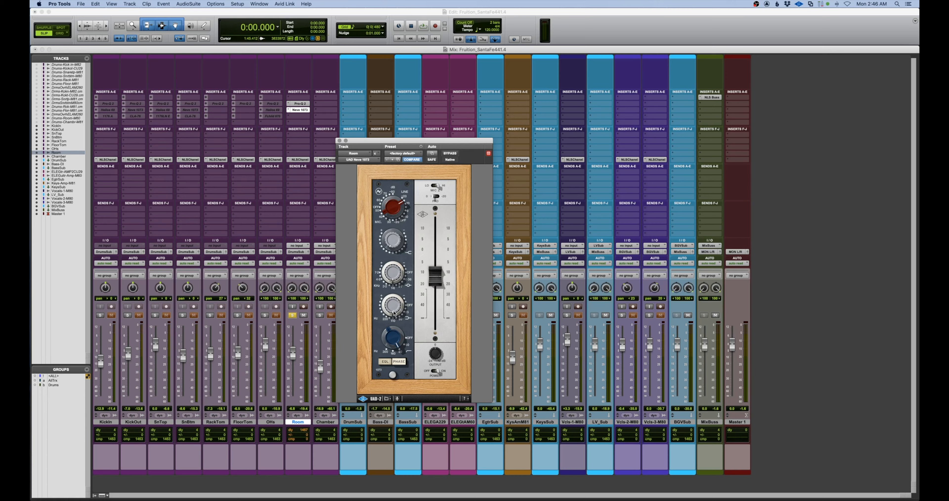
Step: Audition the Neve 1073's high-pass filter on the soloed room and nudge its output fader slightly lower
{"action": "left_click_drag", "start_coordinate": [390, 334], "coordinate": [395, 368]}
{"action": "key", "text": "space"}
{"action": "key", "text": "space"}
{"action": "key", "text": "space"}
{"action": "left_click_drag", "start_coordinate": [436, 282], "coordinate": [434, 282]}
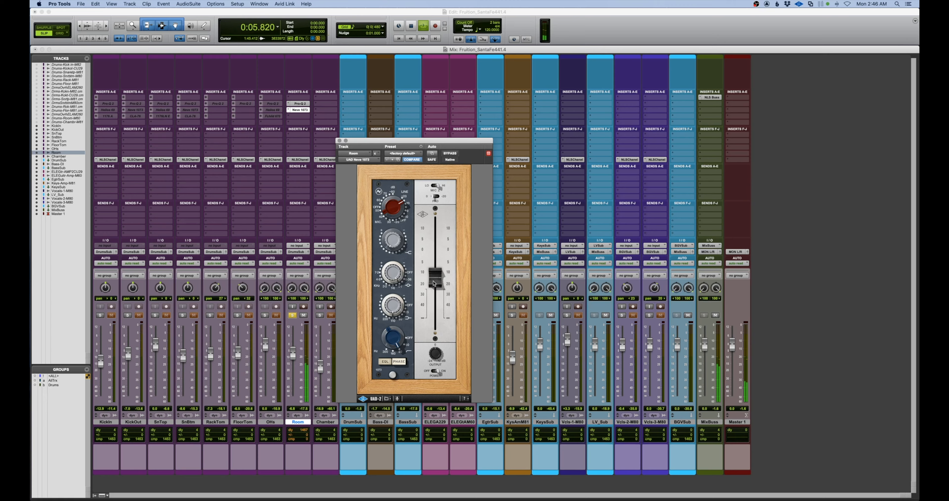
Step: Clear the Room solo, enable the Drums group and solo all of its tracks during playback
{"action": "left_click", "coordinate": [295, 317]}
{"action": "key", "text": "b"}
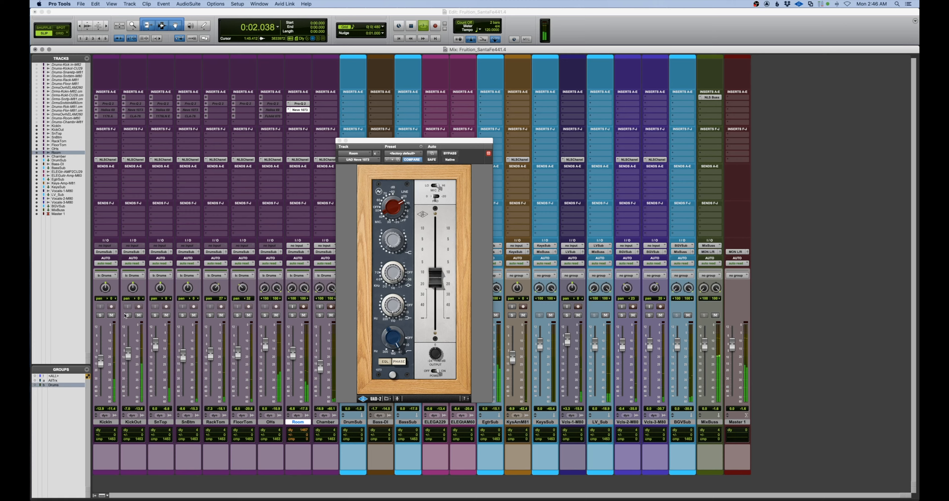
{"action": "left_click", "coordinate": [127, 315]}
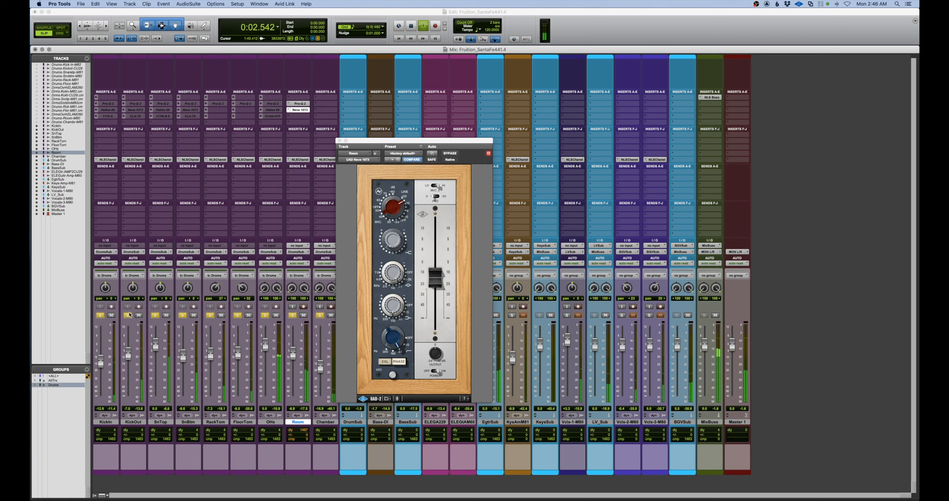
Step: Close the Neve 1073, clear the drum solos and lower the Vcls-1-M80 fader slightly while the full mix plays
{"action": "left_click", "coordinate": [339, 141]}
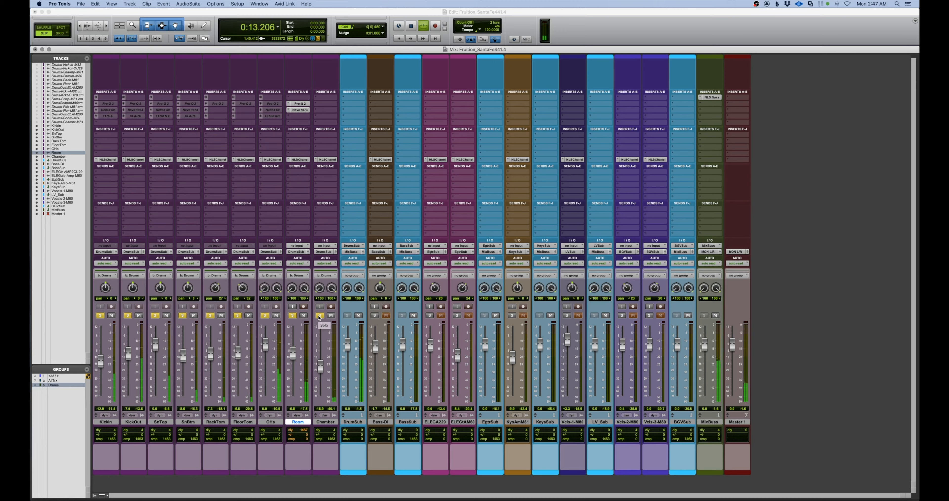
{"action": "left_click", "coordinate": [319, 315]}
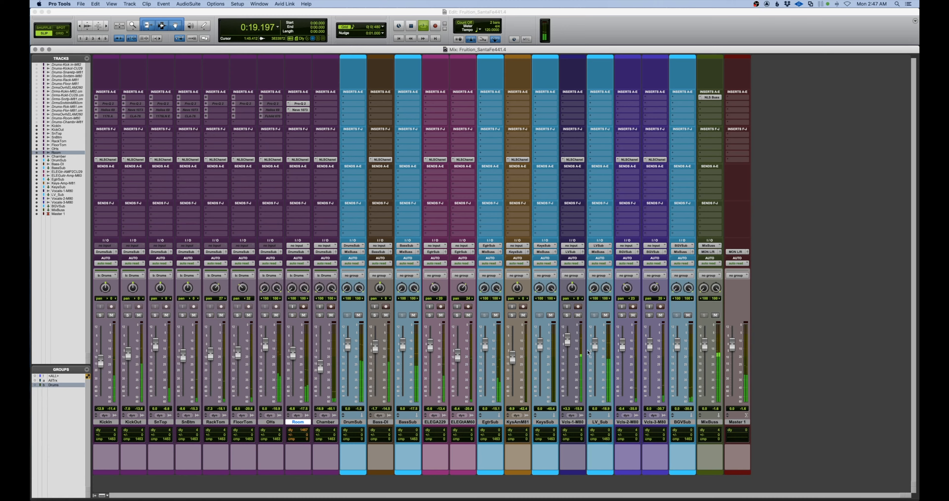
{"action": "left_click_drag", "start_coordinate": [567, 344], "coordinate": [567, 349]}
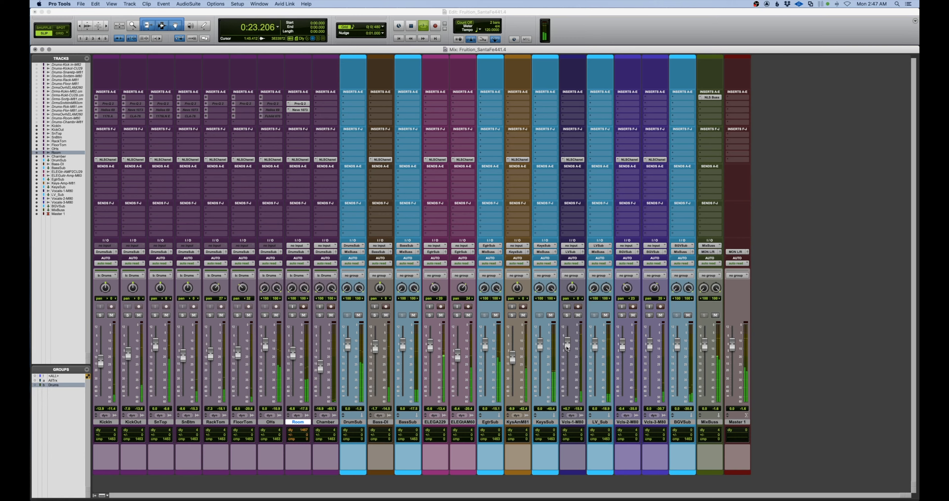
{"action": "key", "text": "space"}
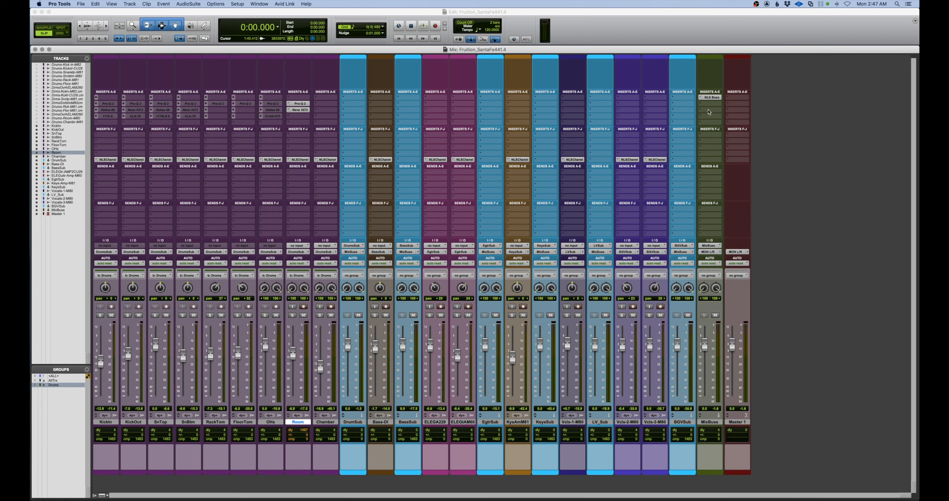
Step: Insert the UAD Neve 33609 (stereo) on MixBuss below the NLS Buss and move its window clear of the inserts
{"action": "left_click", "coordinate": [709, 112]}
{"action": "mouse_move", "coordinate": [731, 110]}
{"action": "mouse_move", "coordinate": [772, 118]}
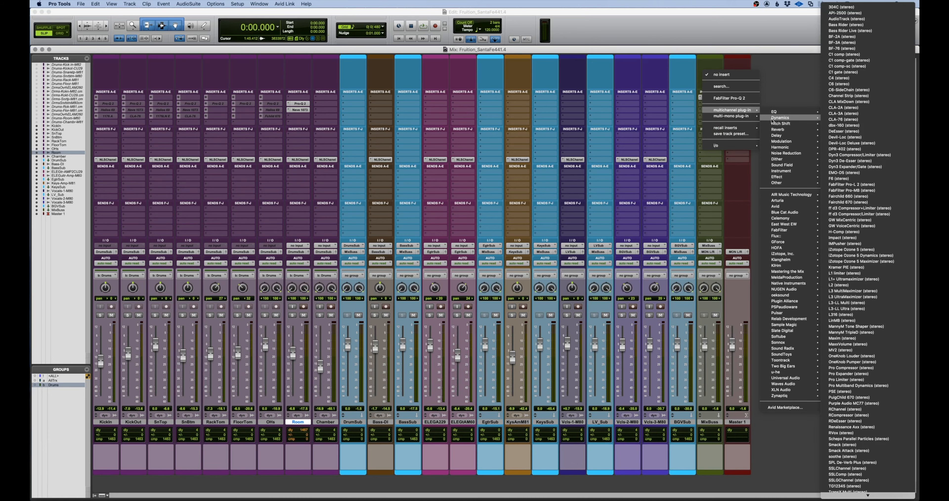
{"action": "scroll", "coordinate": [867, 147], "scroll_direction": "down", "scroll_amount": 10}
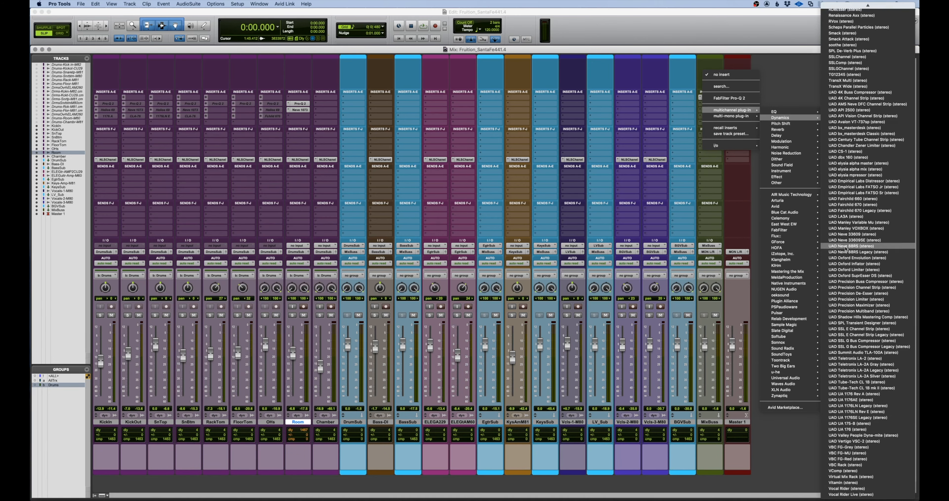
{"action": "left_click", "coordinate": [843, 234]}
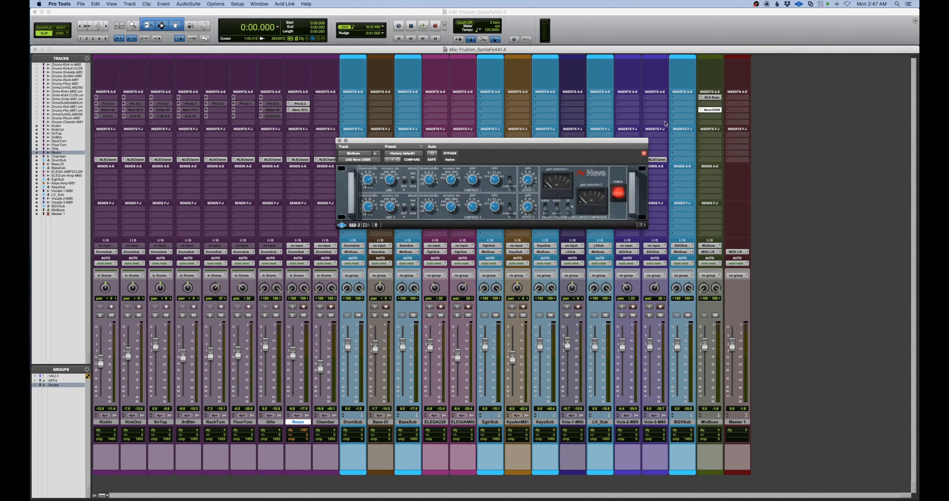
{"action": "left_click_drag", "start_coordinate": [582, 145], "coordinate": [450, 123]}
Step: Insert the UAD SSL G Bus Compressor (stereo) on MixBuss, place it beside the Neve 33609 and switch its compression off
{"action": "left_click", "coordinate": [714, 122]}
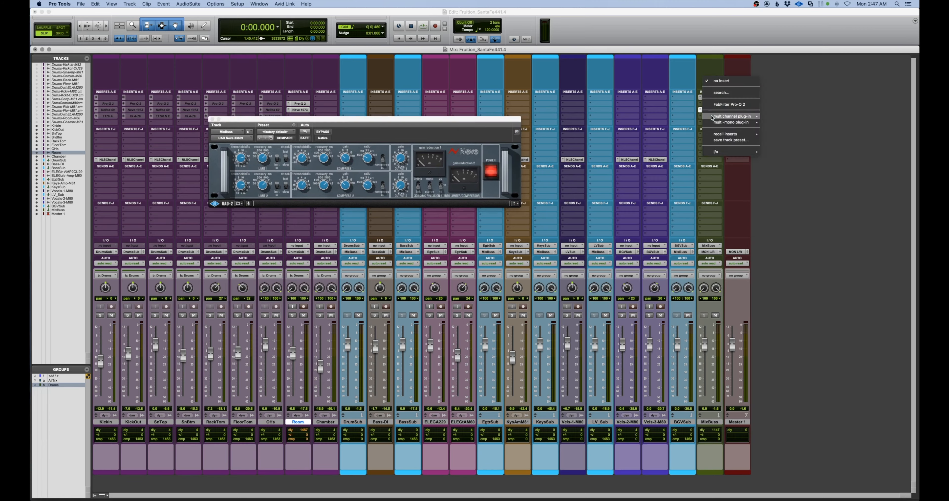
{"action": "scroll", "coordinate": [853, 327], "scroll_direction": "down", "scroll_amount": 10}
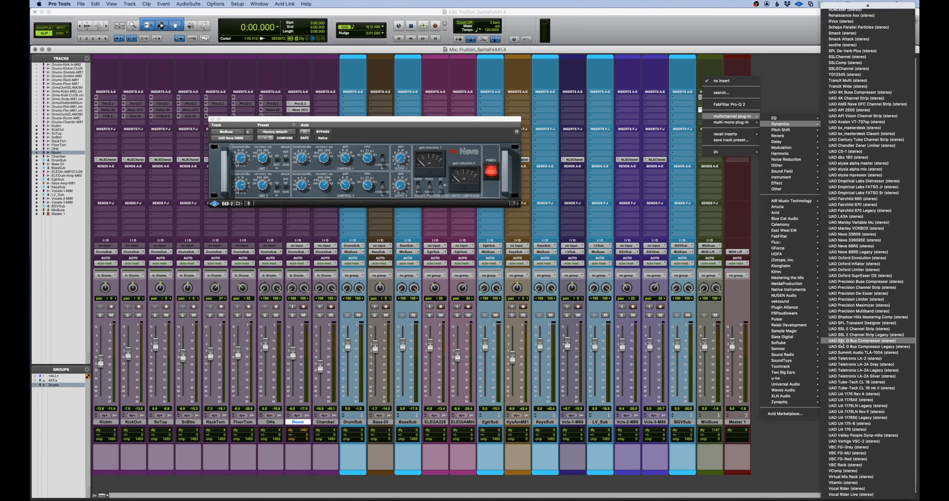
{"action": "left_click", "coordinate": [842, 341]}
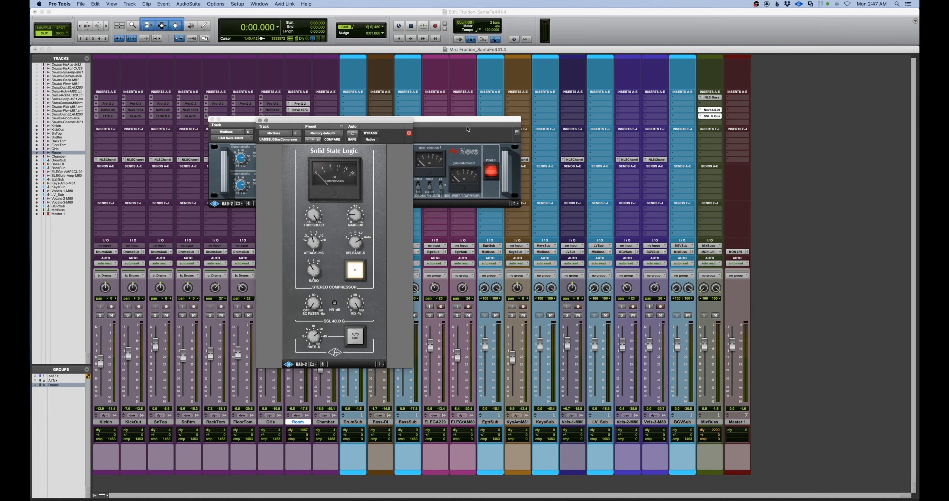
{"action": "left_click_drag", "start_coordinate": [398, 126], "coordinate": [657, 121]}
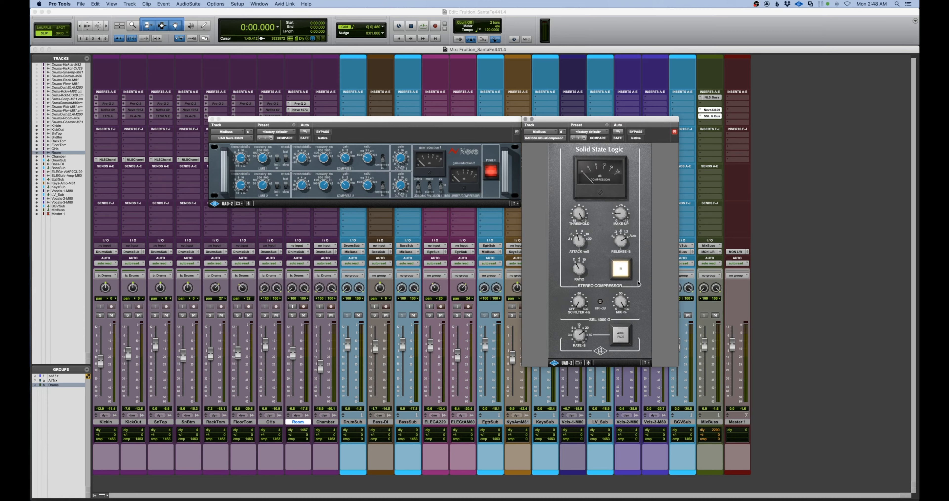
{"action": "left_click", "coordinate": [620, 270]}
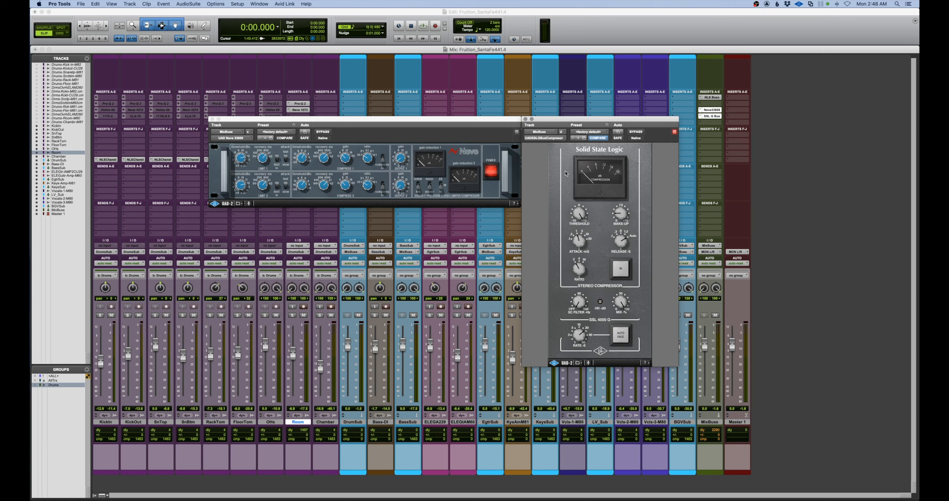
{"action": "left_click", "coordinate": [491, 183]}
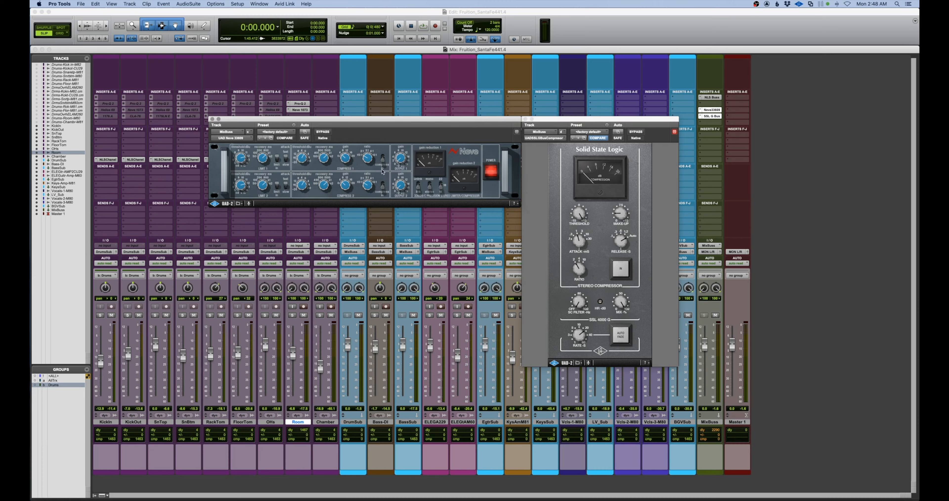
Step: Adjust the Neve 33609's compressor ratio during playback and toggle its power to compare the mix
{"action": "key", "text": "space"}
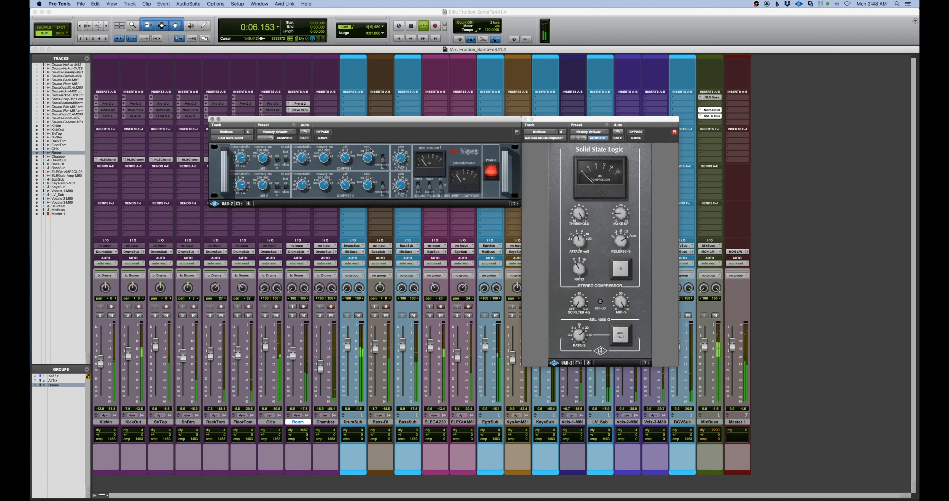
{"action": "left_click_drag", "start_coordinate": [369, 161], "coordinate": [372, 145]}
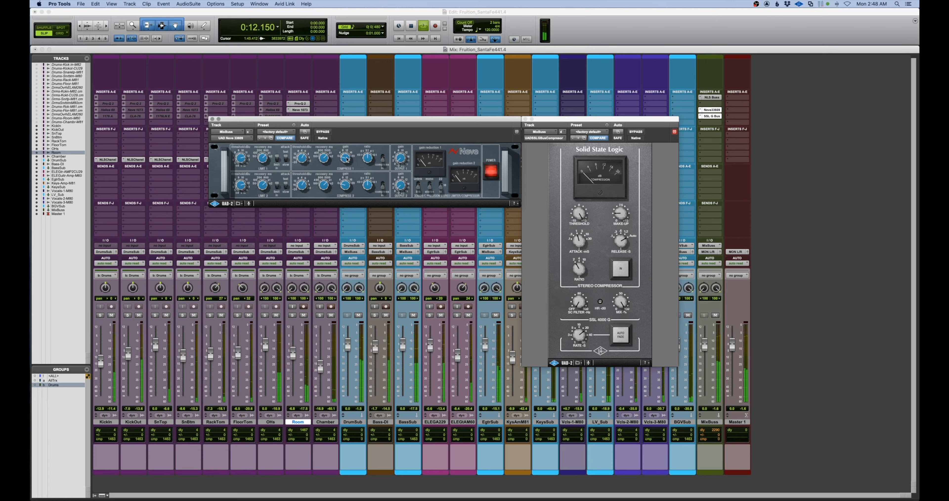
{"action": "key", "text": "space"}
{"action": "key", "text": "space"}
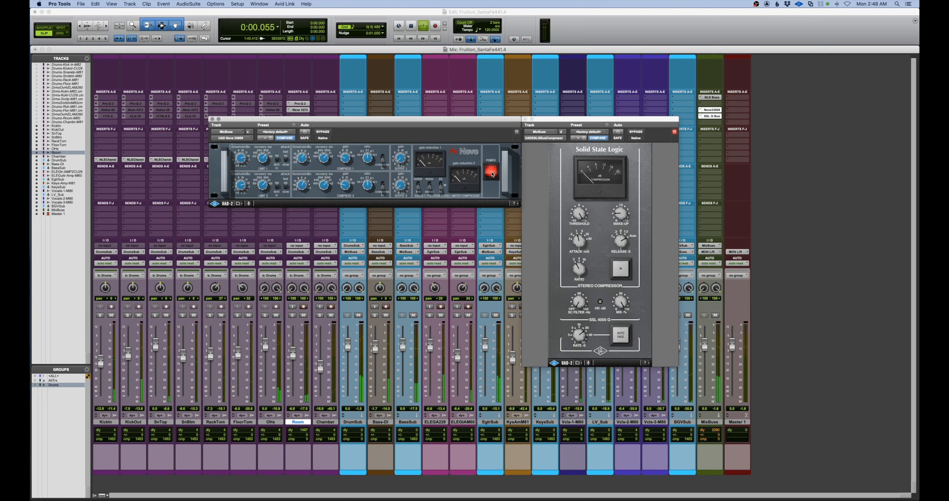
{"action": "left_click", "coordinate": [491, 173]}
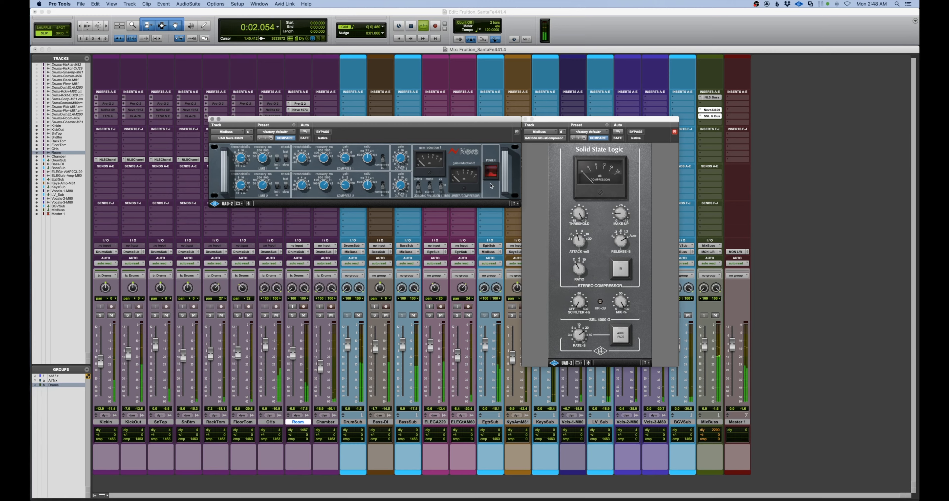
{"action": "left_click", "coordinate": [492, 172]}
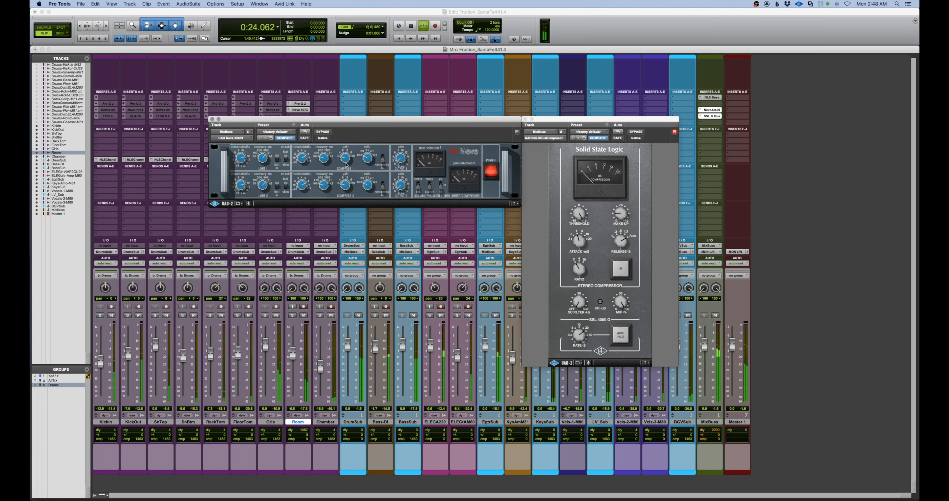
Step: Replay the mix from the start several times to audition the Neve 33609's compression settings
{"action": "key", "text": "space"}
{"action": "key", "text": "space"}
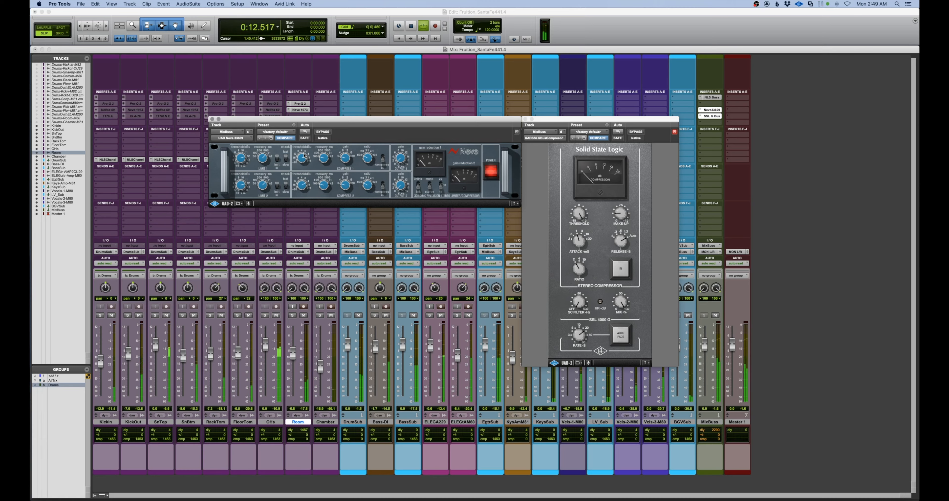
{"action": "key", "text": "space"}
{"action": "key", "text": "space"}
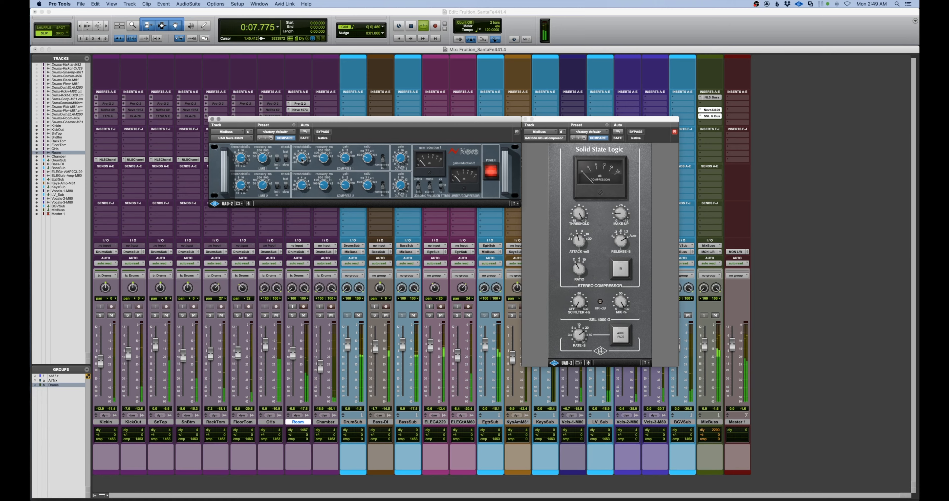
{"action": "key", "text": "space"}
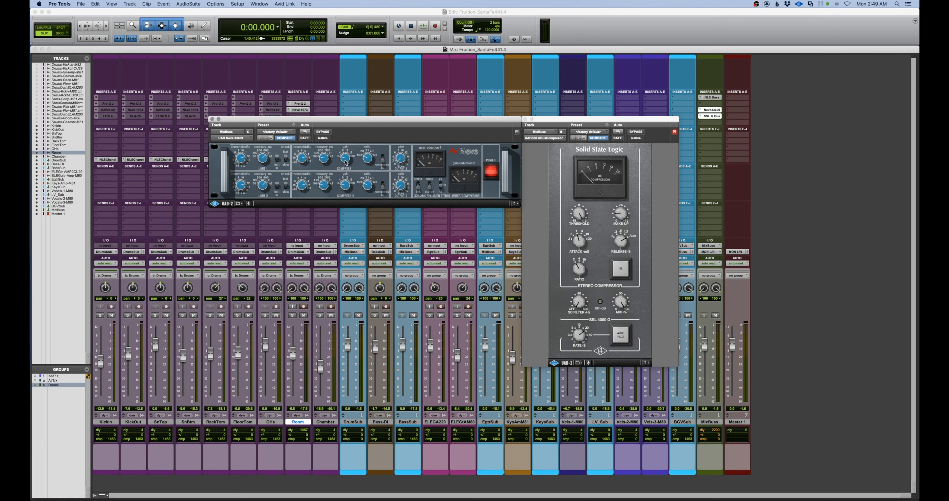
Step: Compare the mix with the Neve 33609 powered off and on during playback
{"action": "key", "text": "space"}
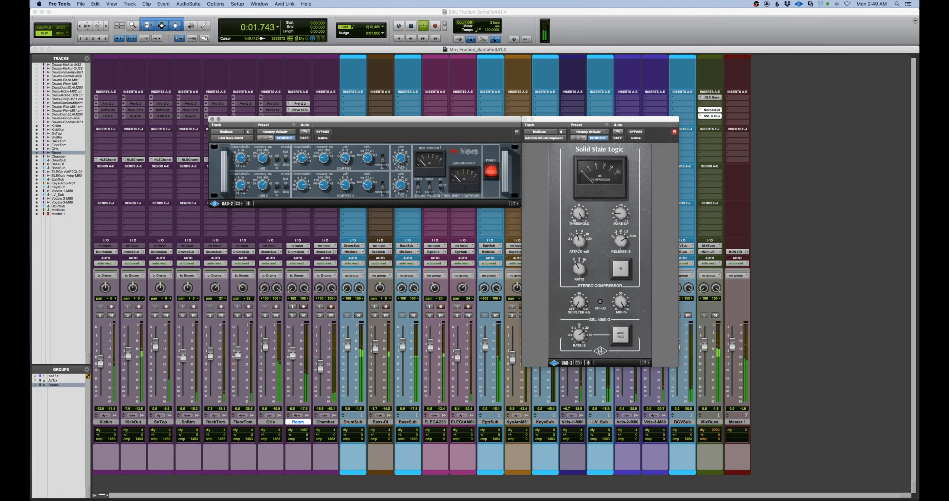
{"action": "left_click", "coordinate": [491, 174]}
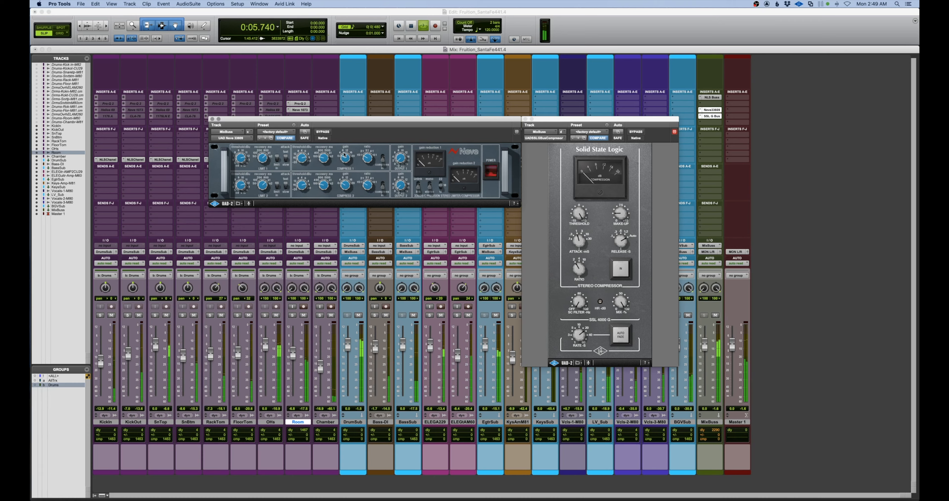
{"action": "left_click", "coordinate": [491, 171]}
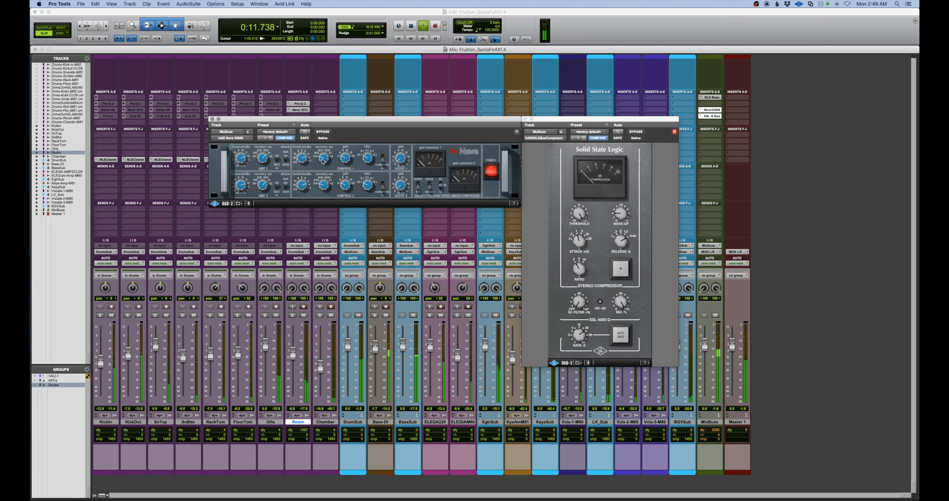
{"action": "key", "text": "space"}
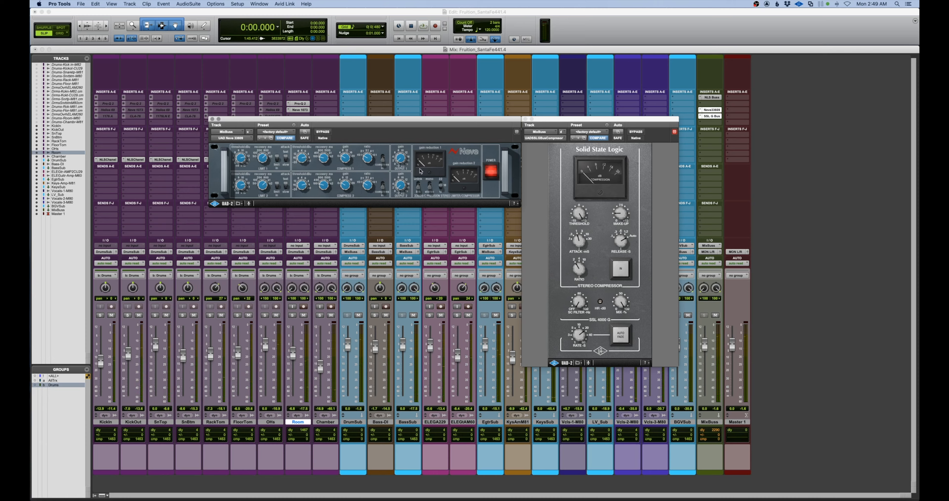
{"action": "key", "text": "space"}
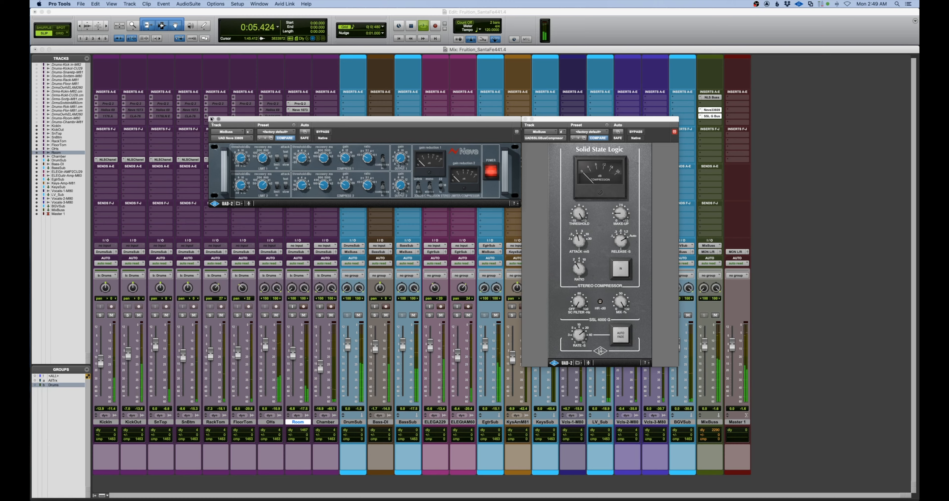
{"action": "key", "text": "space"}
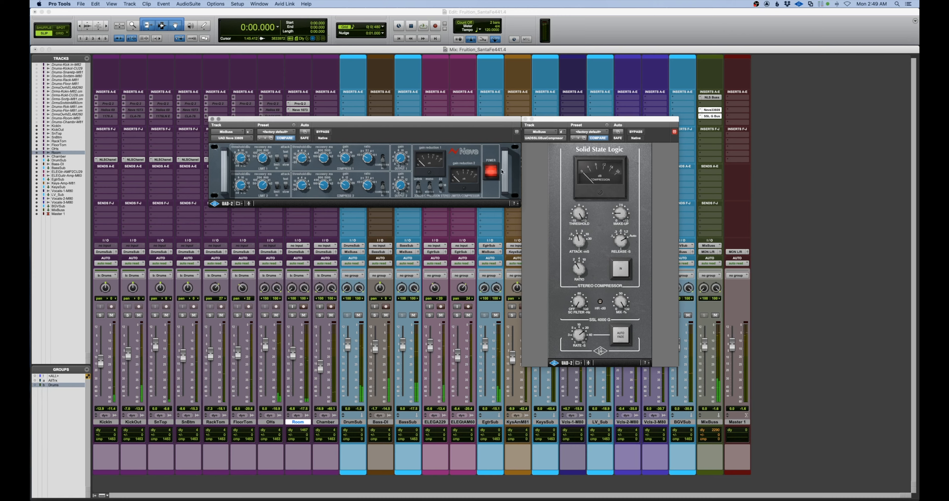
Step: Power off the Neve 33609, switch on the SSL G Bus Compressor and adjust its release
{"action": "left_click", "coordinate": [493, 179]}
{"action": "left_click", "coordinate": [621, 266]}
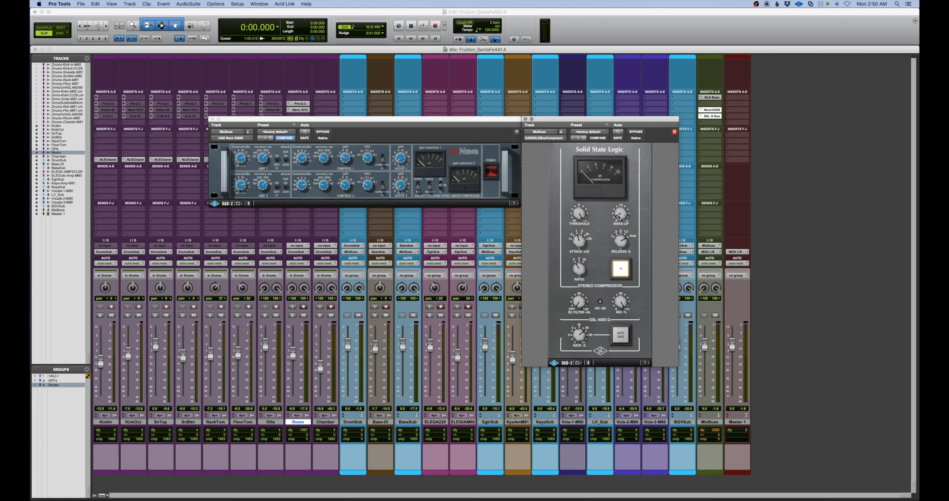
{"action": "left_click_drag", "start_coordinate": [617, 232], "coordinate": [625, 247]}
Step: Adjust the SSL G Bus Compressor's threshold while replaying the mix from the start
{"action": "key", "text": "space"}
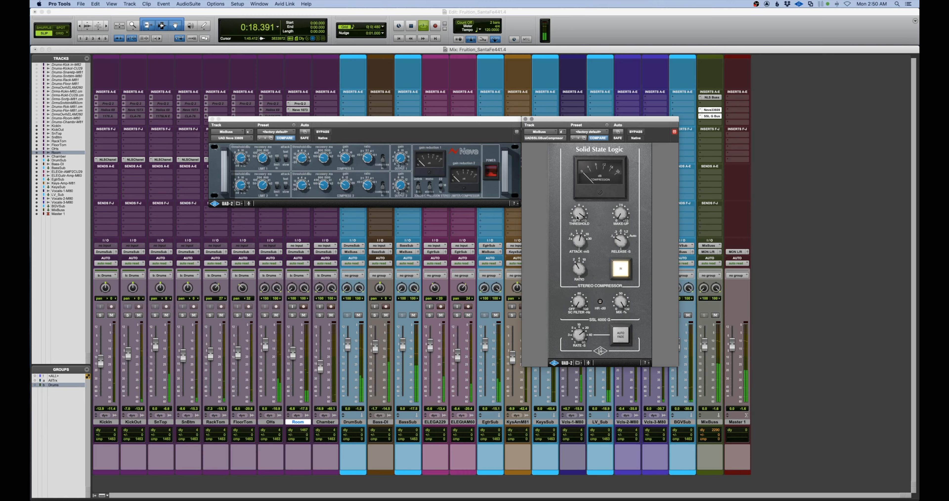
{"action": "key", "text": "space"}
{"action": "key", "text": "space"}
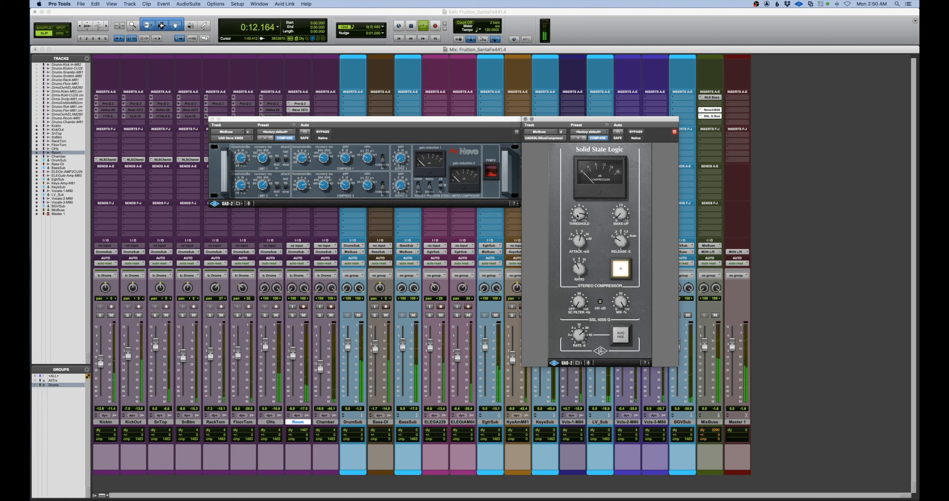
{"action": "key", "text": "space"}
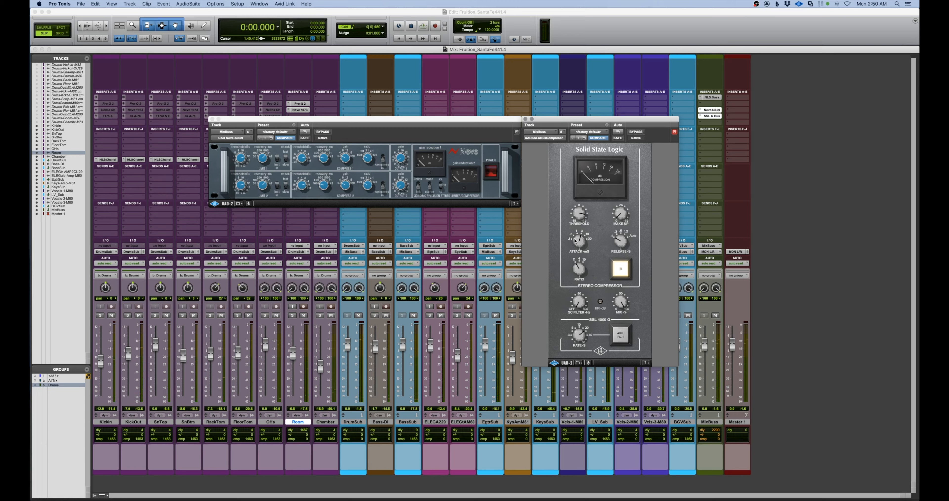
Step: Fine-tune the SSL G Bus Compressor's attack between playback passes and save the session
{"action": "left_click_drag", "start_coordinate": [575, 241], "coordinate": [578, 235]}
{"action": "key", "text": "space"}
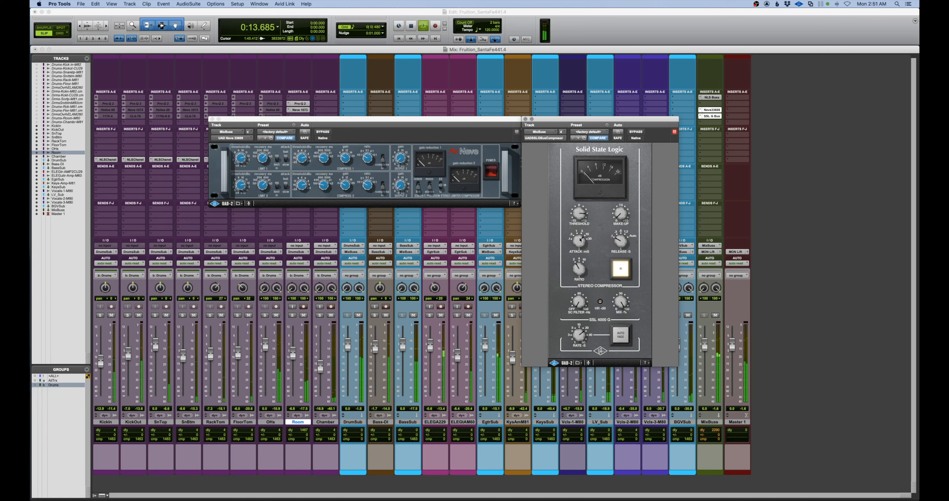
{"action": "key", "text": "space"}
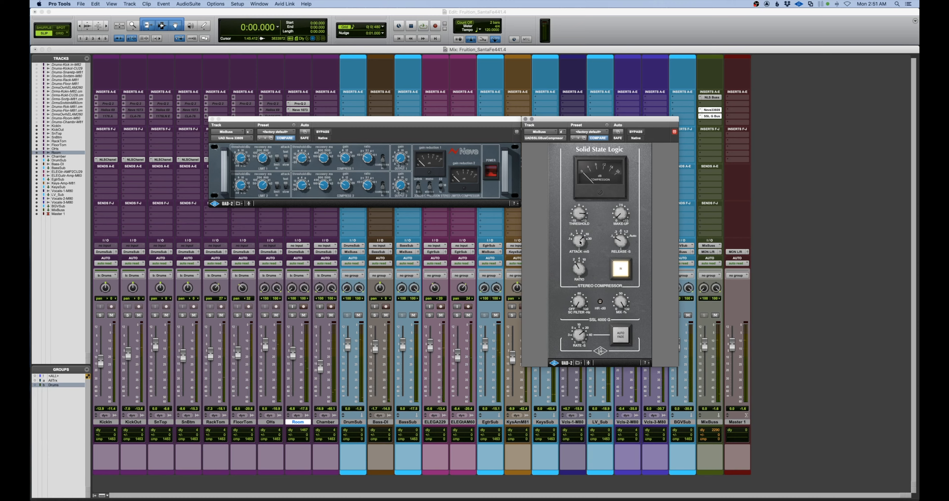
{"action": "left_click_drag", "start_coordinate": [580, 244], "coordinate": [579, 252]}
{"action": "key", "text": "space"}
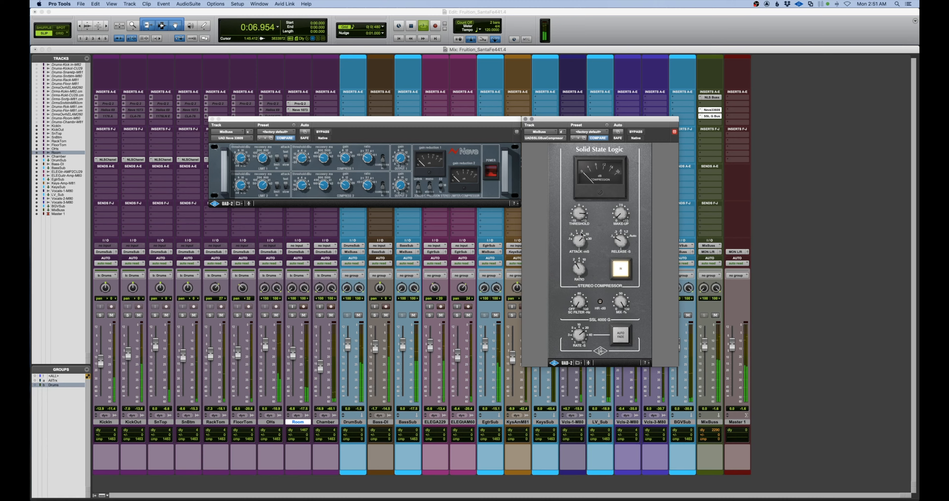
{"action": "key", "text": "super+s"}
{"action": "key", "text": "space"}
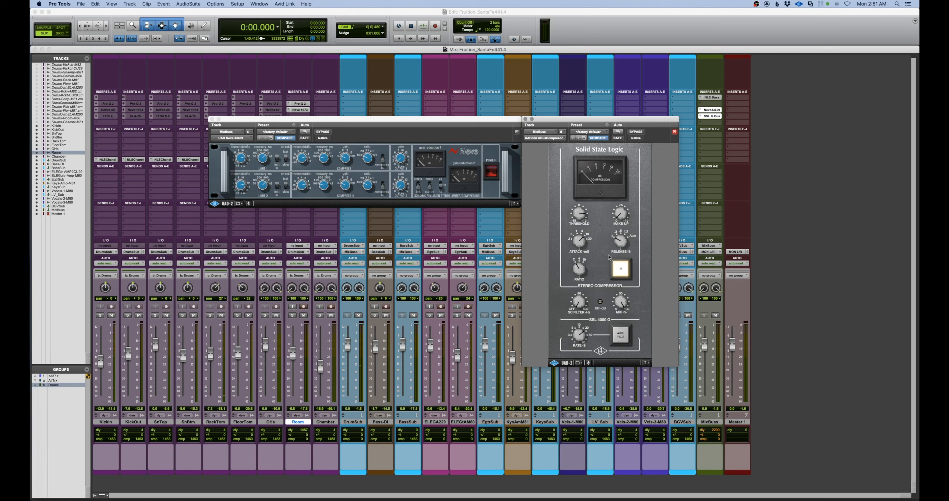
Step: Compare the Neve 33609 with the SSL G Bus Compressor by alternating which one is on while the mix plays
{"action": "left_click", "coordinate": [620, 268]}
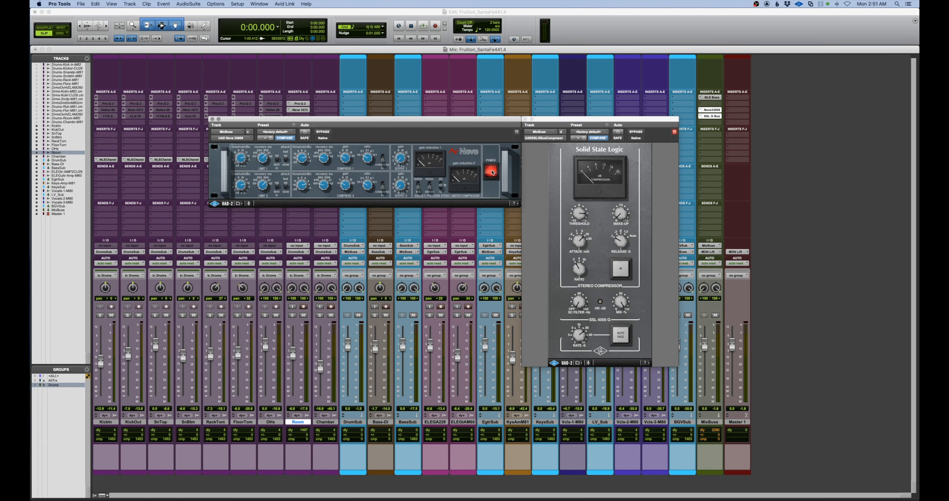
{"action": "key", "text": "space"}
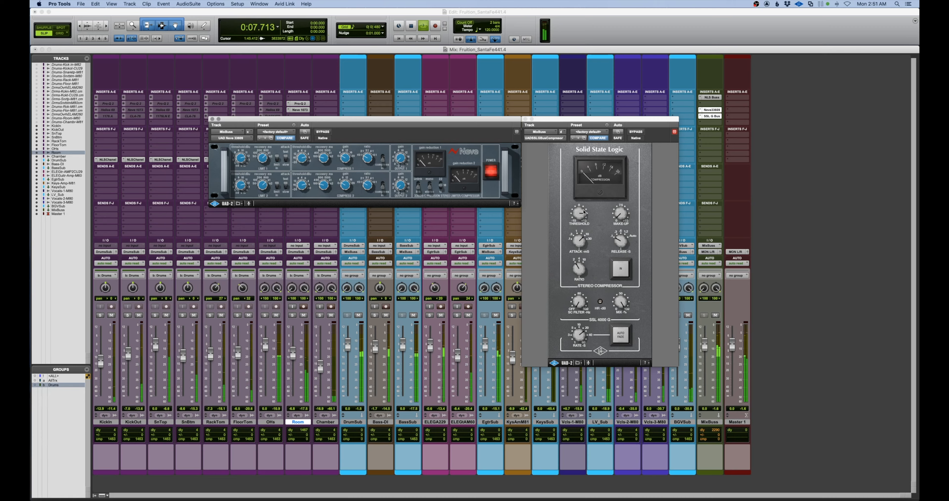
{"action": "left_click", "coordinate": [516, 173]}
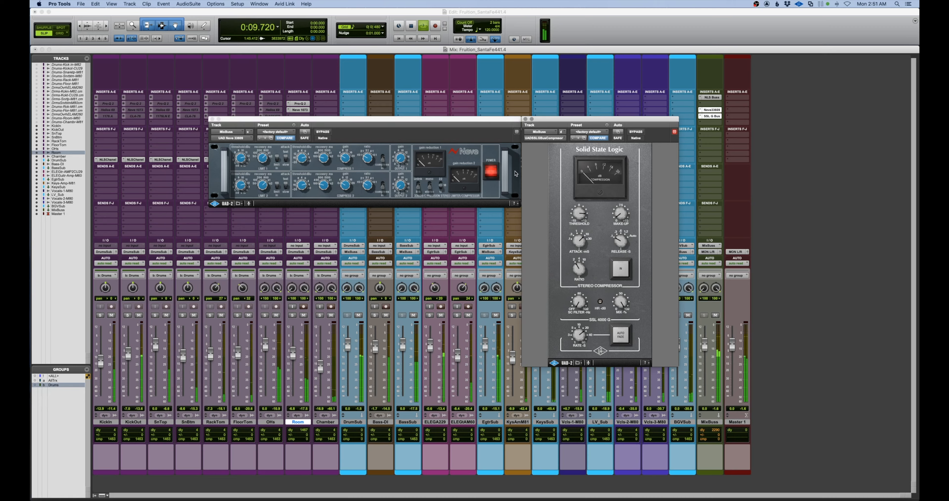
{"action": "left_click", "coordinate": [489, 173]}
{"action": "left_click", "coordinate": [620, 268]}
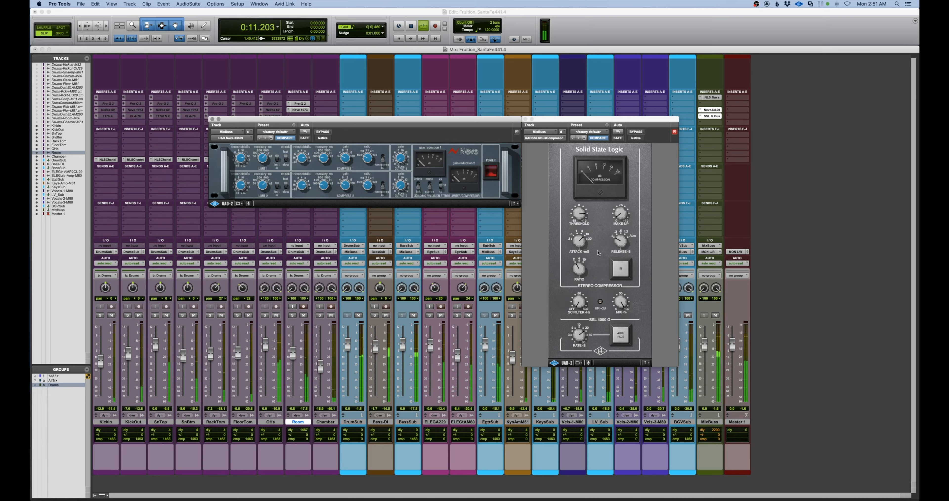
{"action": "left_click", "coordinate": [619, 267]}
{"action": "left_click", "coordinate": [490, 165]}
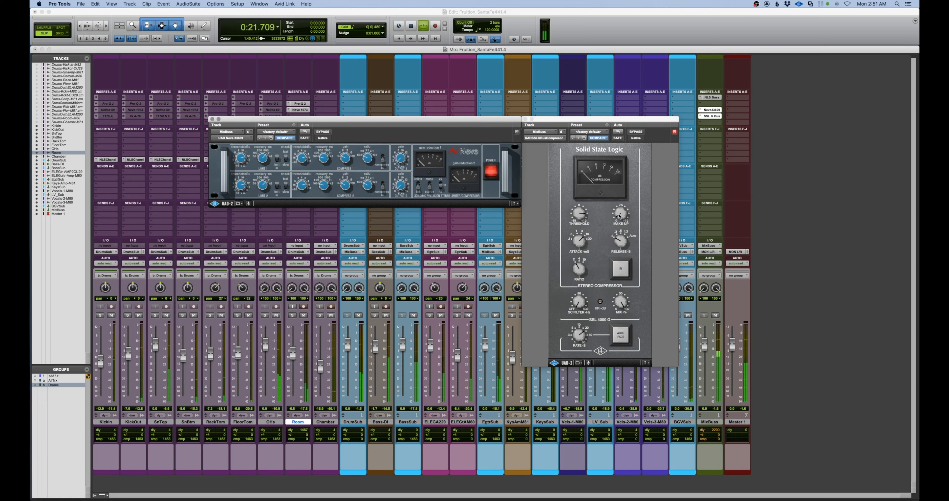
Step: Nudge the SSL G Bus Compressor's make-up gain and switch from the Neve 33609 to the SSL for another comparison before stopping playback
{"action": "left_click_drag", "start_coordinate": [618, 214], "coordinate": [617, 212]}
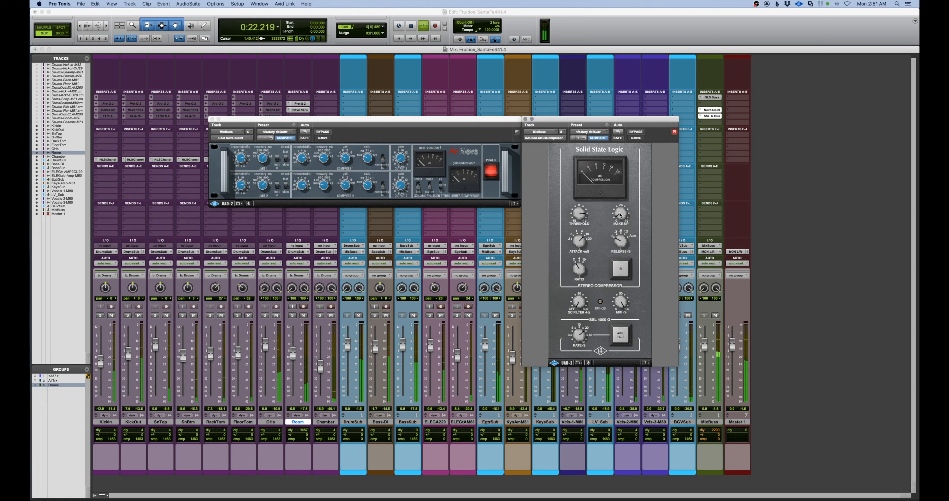
{"action": "left_click", "coordinate": [491, 173]}
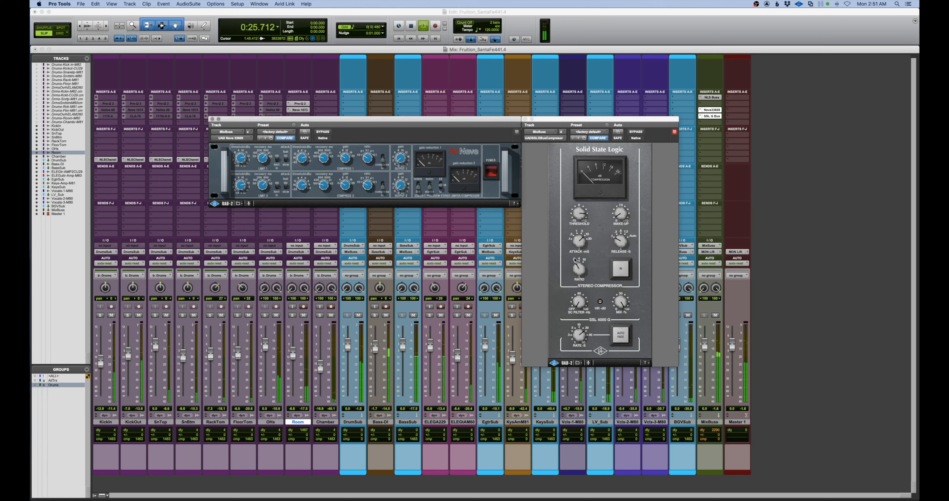
{"action": "left_click", "coordinate": [612, 268]}
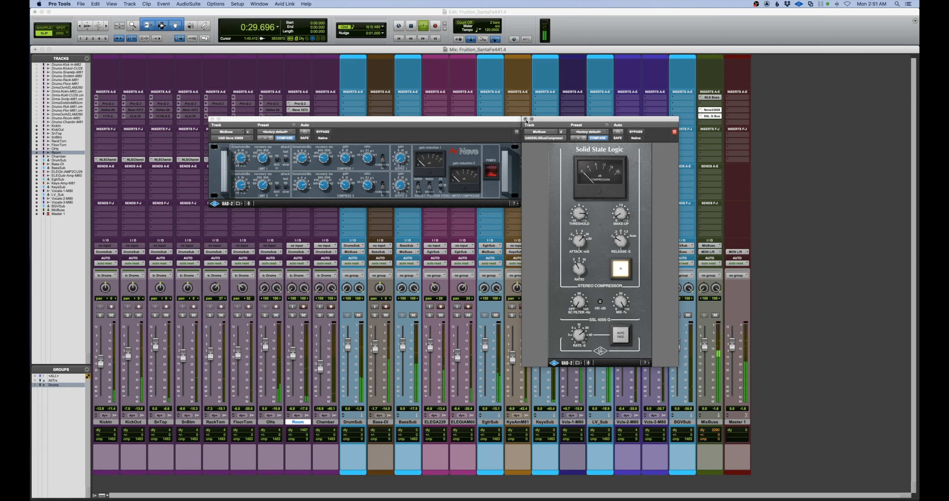
{"action": "key", "text": "space"}
Step: Power the Neve 33609 back on and remove the SSL G Bus Compressor from the MixBuss inserts
{"action": "left_click", "coordinate": [525, 119]}
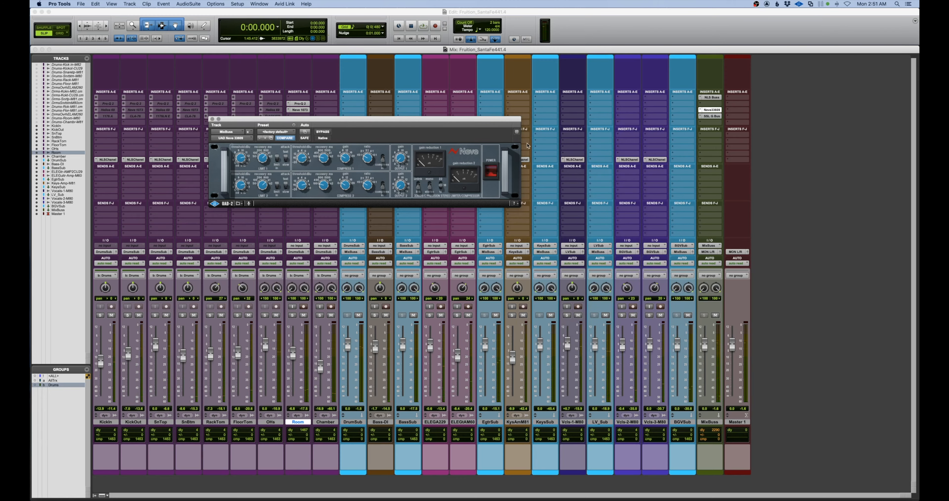
{"action": "left_click", "coordinate": [491, 170]}
{"action": "left_click", "coordinate": [700, 116]}
{"action": "left_click", "coordinate": [705, 81]}
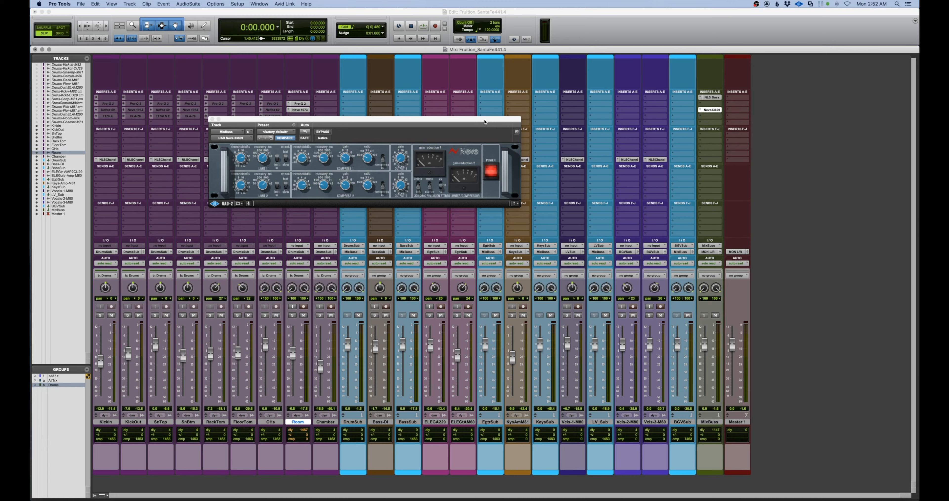
Step: Play the mix through the Neve 33609, close its window, and briefly solo the grouped drum tracks before stopping playback
{"action": "left_click_drag", "start_coordinate": [483, 122], "coordinate": [596, 182]}
{"action": "key", "text": "space"}
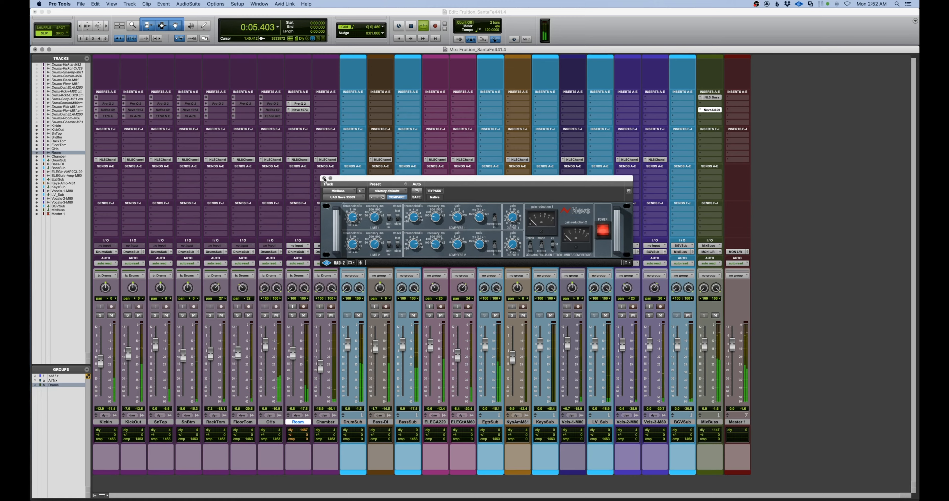
{"action": "left_click", "coordinate": [324, 179]}
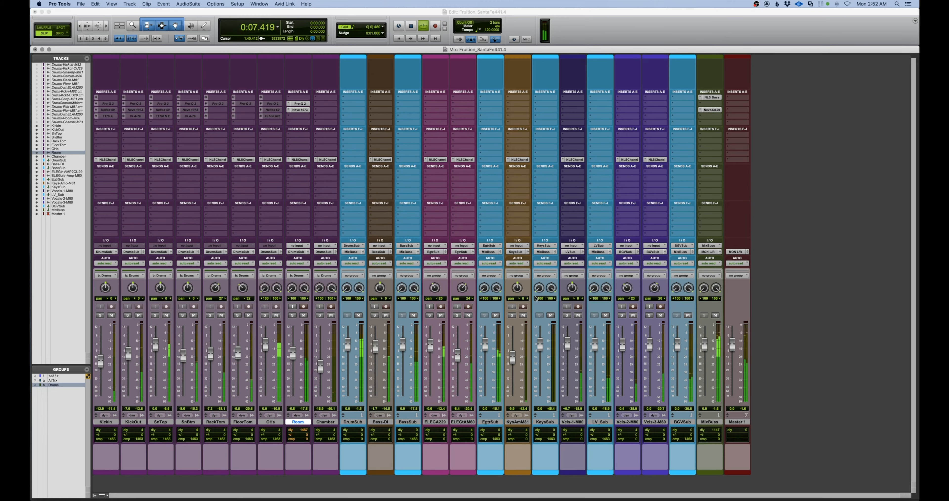
{"action": "left_click", "coordinate": [237, 314]}
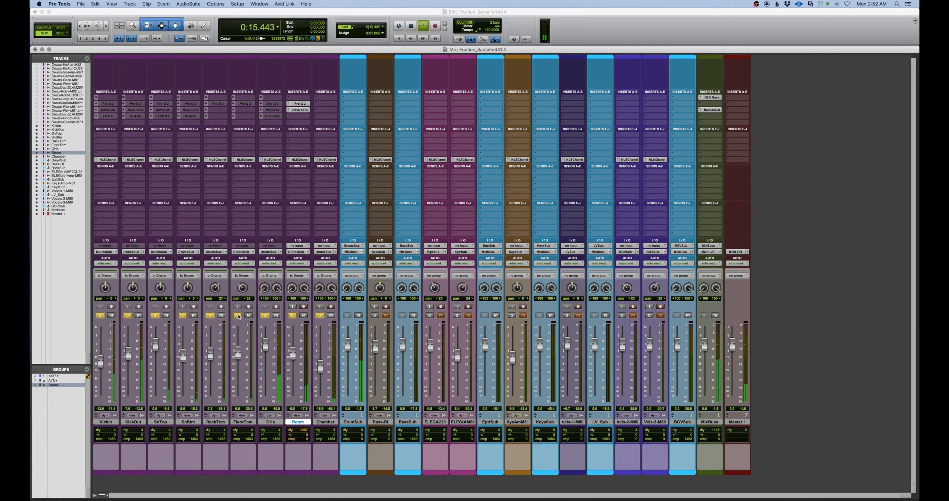
{"action": "left_click", "coordinate": [238, 315]}
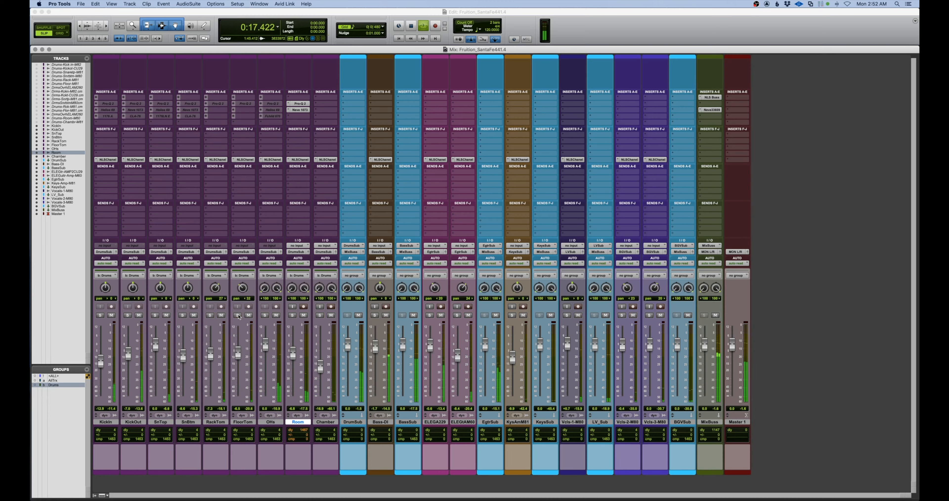
{"action": "key", "text": "space"}
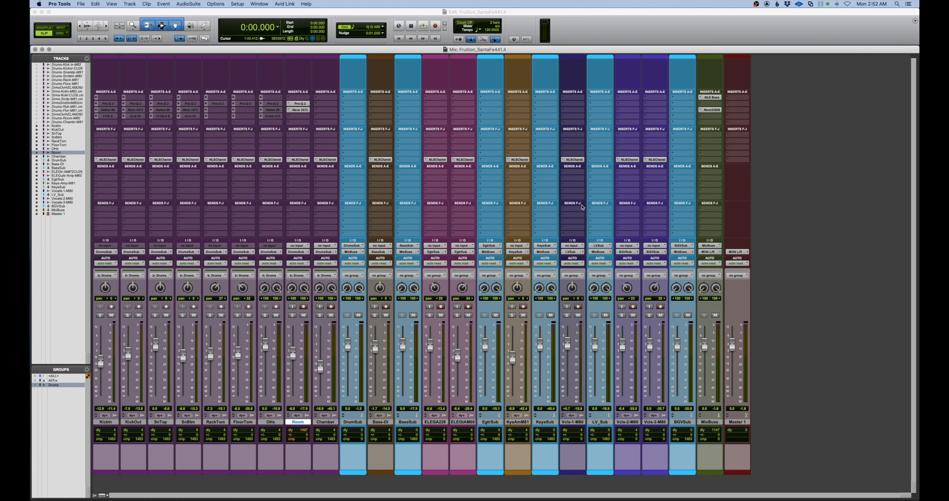
Step: Select the Vcls-1-M80 lead vocal track
{"action": "left_click", "coordinate": [577, 422]}
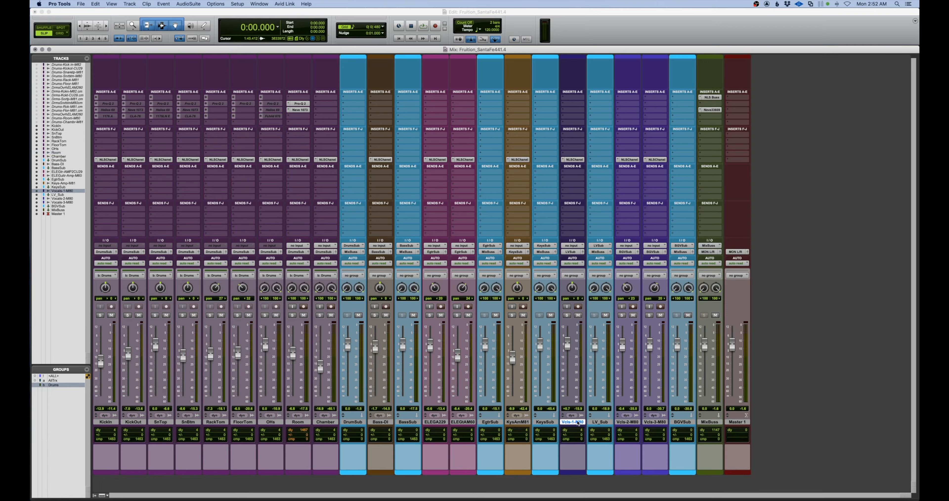